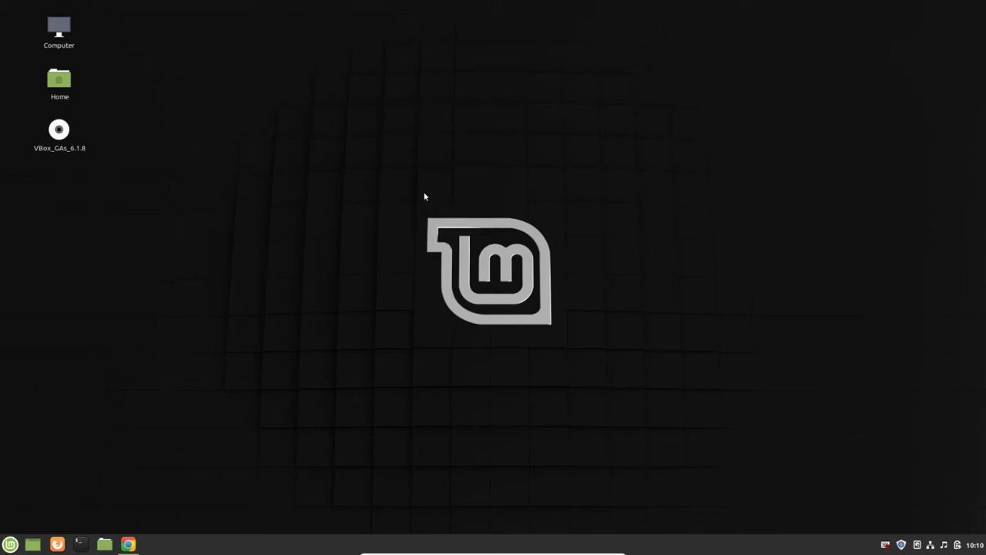
# Open a terminal and run "sudo apt update & sudo apt upgrade".
pyautogui.hotkey('ctrl', 'alt', 't')
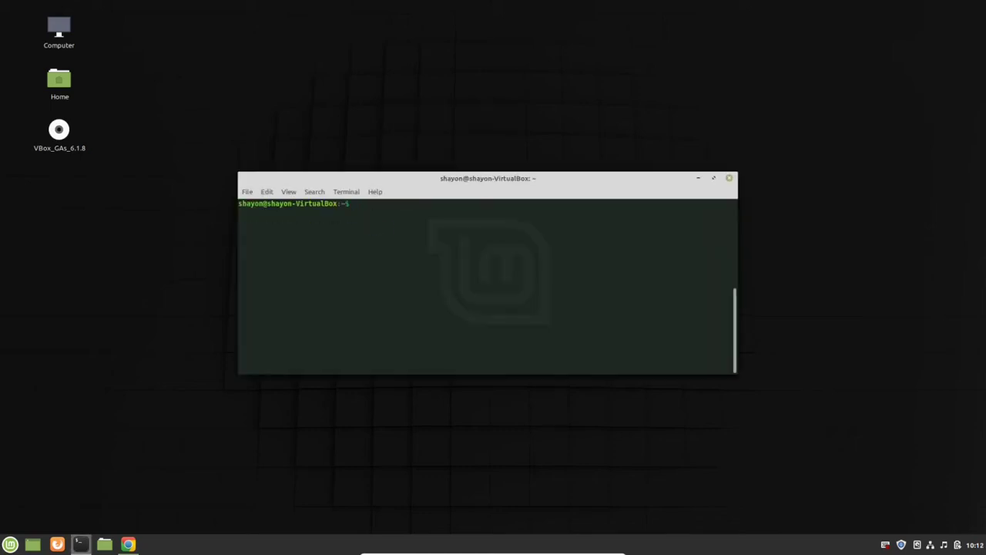
pyautogui.write('sudo apt update & sudo au')
pyautogui.write('t upgdare')
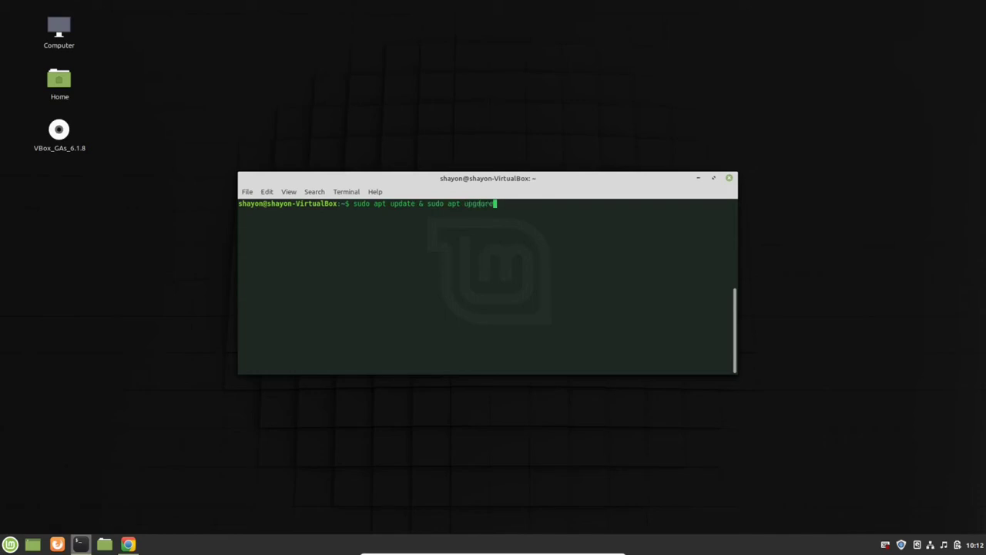
pyautogui.press('BackSpace')
pyautogui.press('BackSpace')
pyautogui.press('BackSpace')
pyautogui.write('rade')
pyautogui.press('Return')
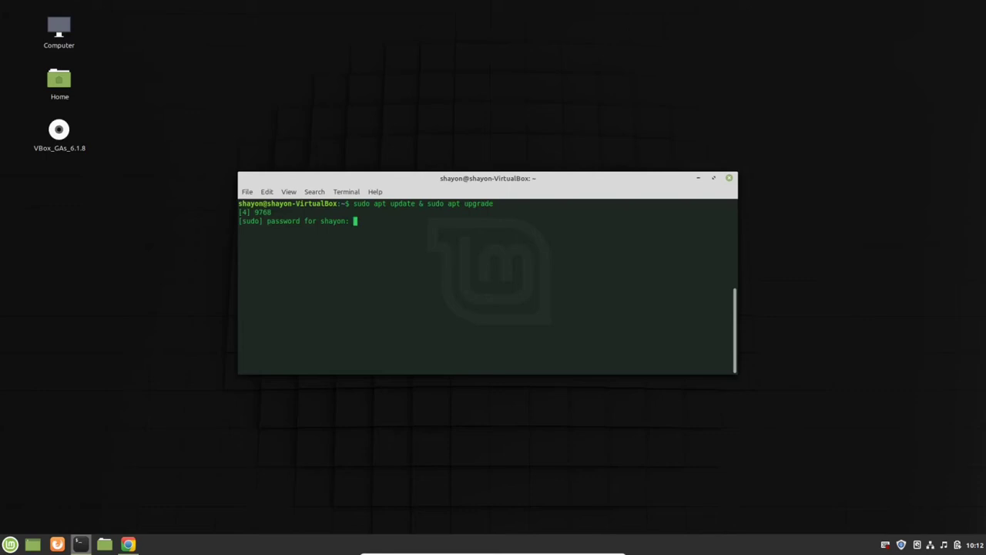
# Authenticate with the account's sudo password and accept the package upgrade with Y.
pyautogui.write('**********')
pyautogui.press('Return')
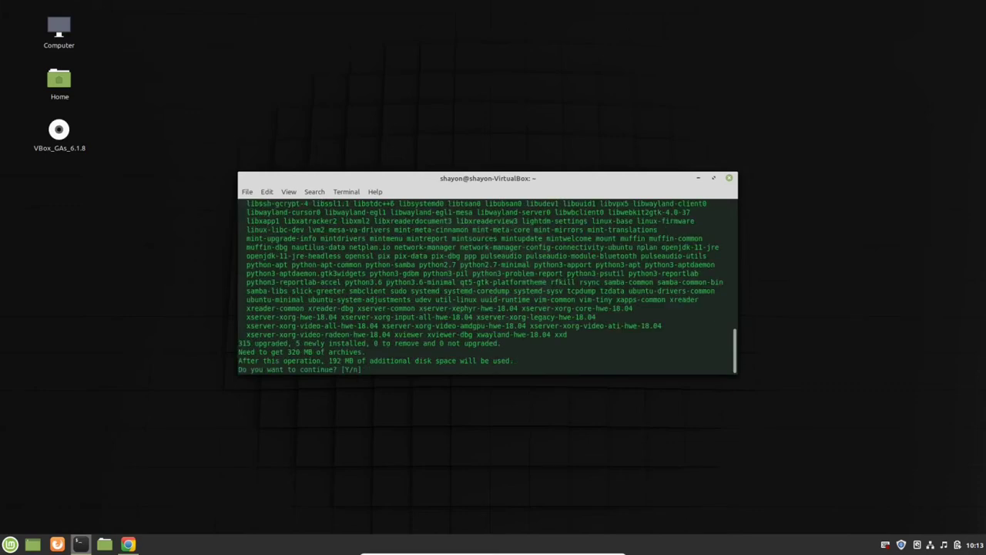
pyautogui.write('Y')
pyautogui.press('Return')
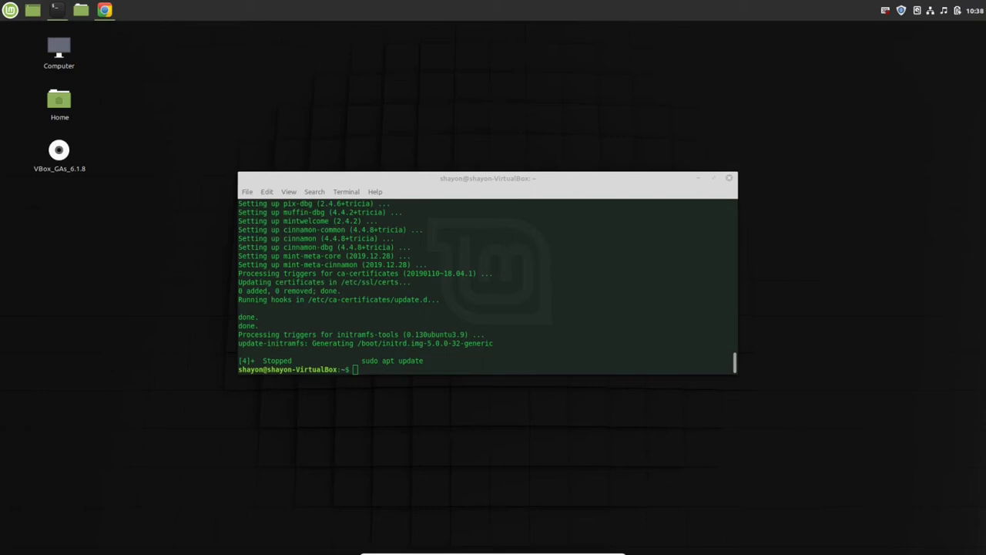
pyautogui.click(392, 333)
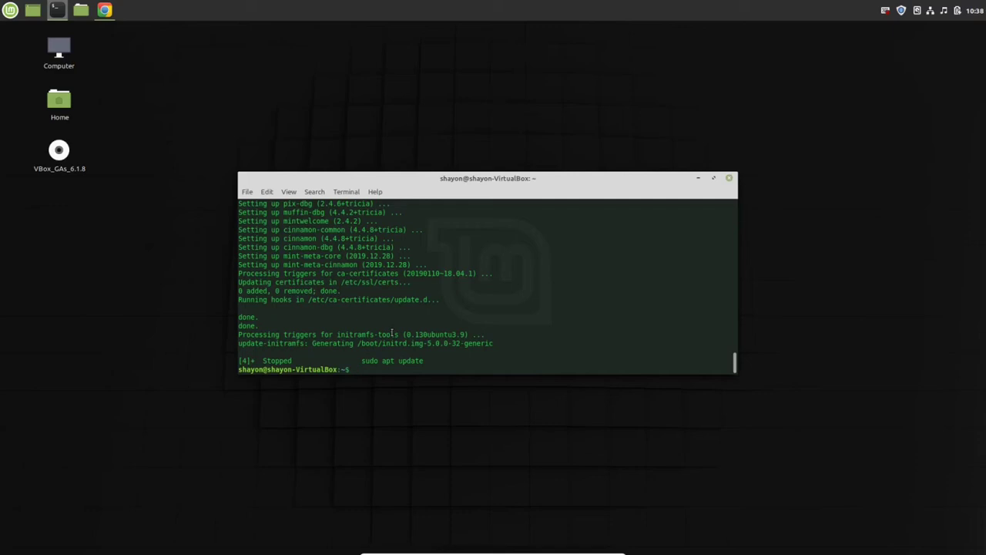
pyautogui.write('sudo apt timeshift')
pyautogui.press('BackSpace')
pyautogui.press('BackSpace')
pyautogui.press('BackSpace')
pyautogui.press('BackSpace')
pyautogui.press('BackSpace')
pyautogui.press('BackSpace')
pyautogui.press('BackSpace')
pyautogui.press('BackSpace')
pyautogui.press('BackSpace')
pyautogui.press('BackSpace')
pyautogui.press('BackSpace')
pyautogui.press('BackSpace')
pyautogui.press('BackSpace')
pyautogui.press('BackSpace')
pyautogui.press('BackSpace')
pyautogui.press('BackSpace')
pyautogui.press('BackSpace')
pyautogui.press('BackSpace')
# Find and launch Timeshift, authenticating with the administrator password.
pyautogui.click(7, 11)
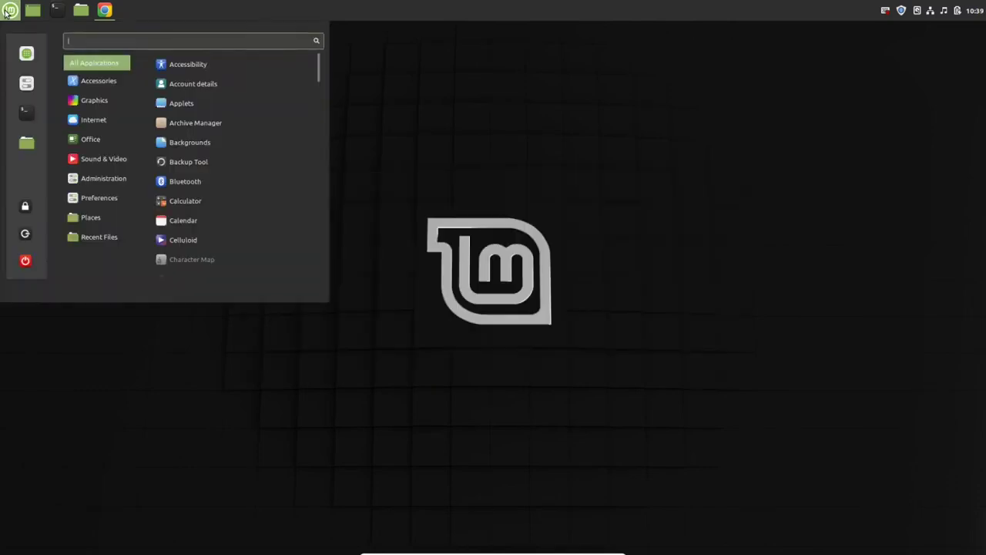
pyautogui.write('timeshif')
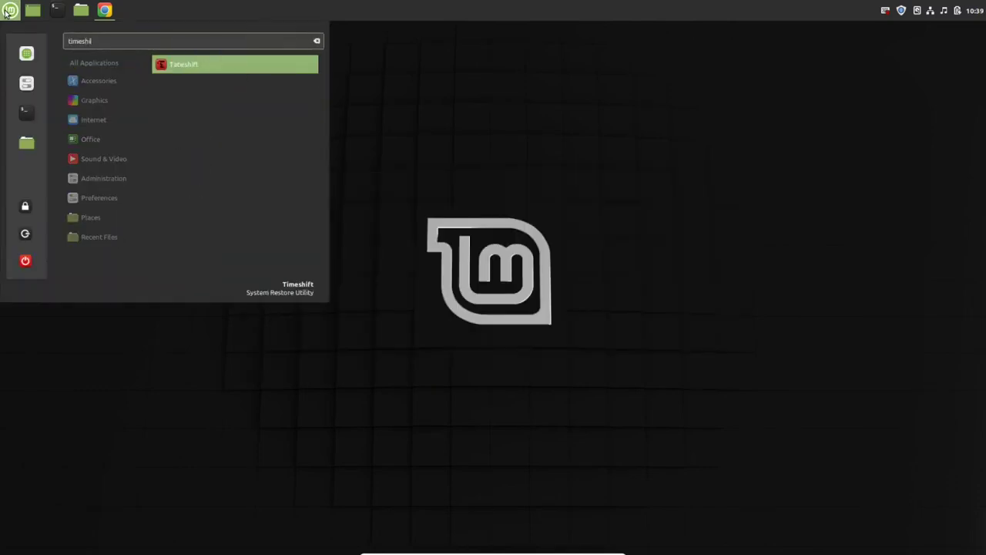
pyautogui.click(240, 65)
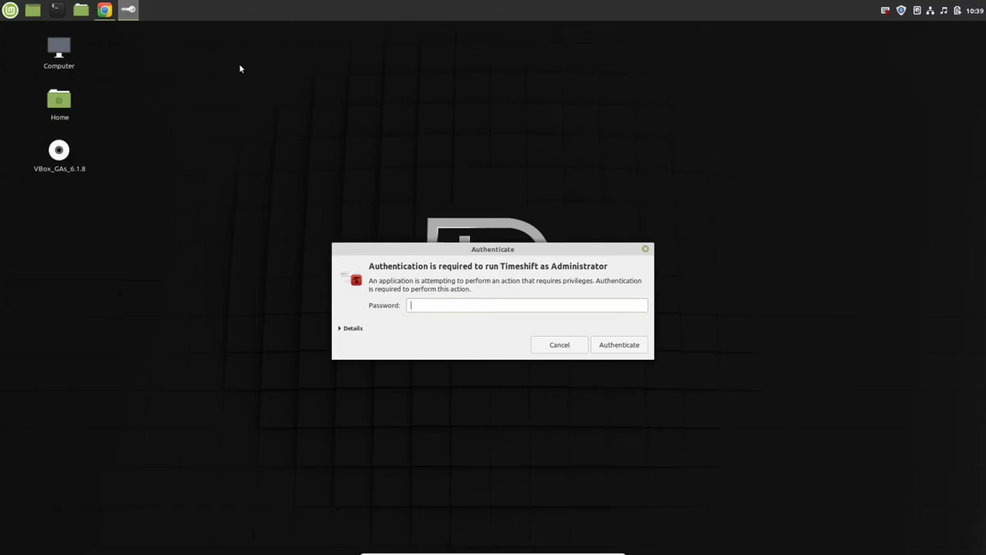
pyautogui.write('••••••••••')
pyautogui.press('Return')
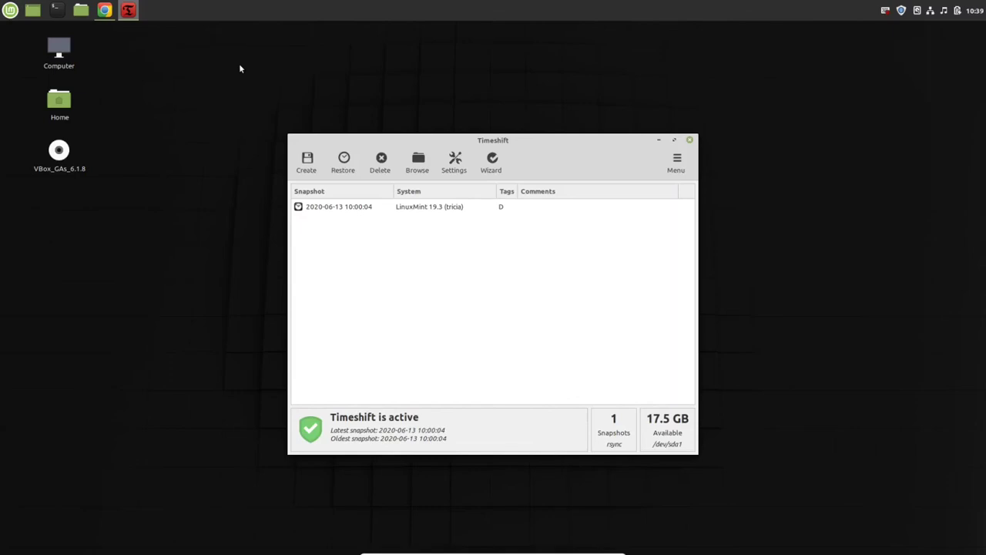
# Complete the Timeshift setup wizard with RSYNC snapshots on sda1, the Daily level, and home directories excluded.
pyautogui.click(336, 211)
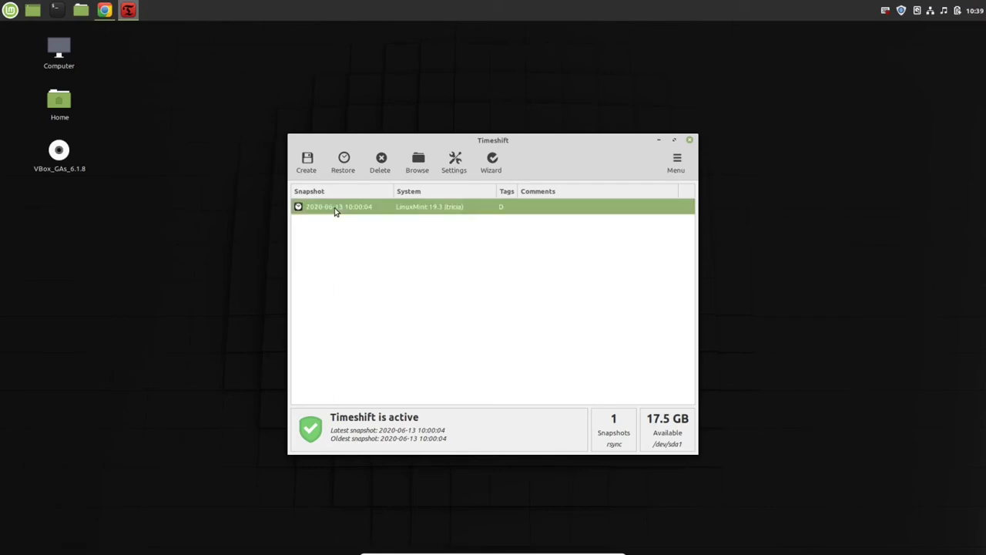
pyautogui.click(495, 159)
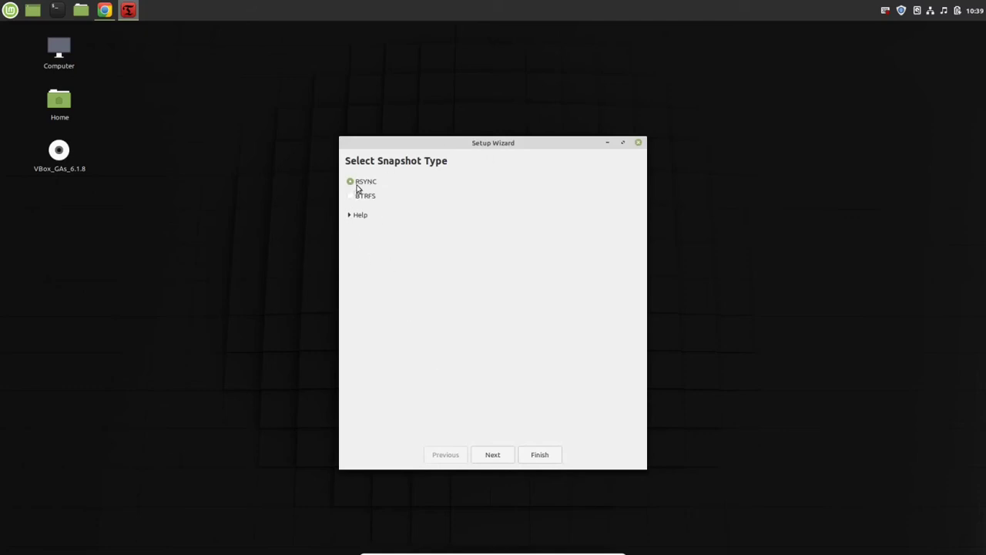
pyautogui.click(494, 454)
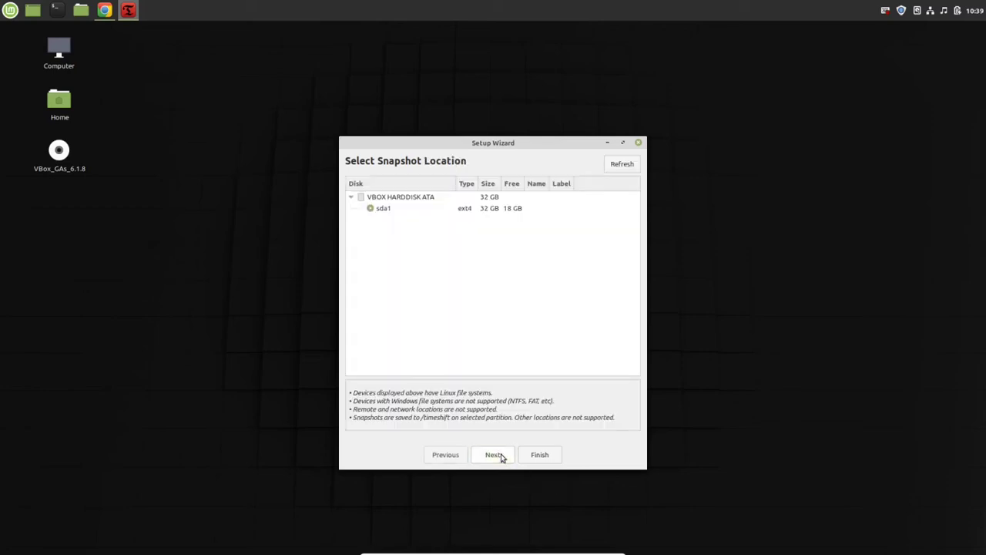
pyautogui.click(391, 209)
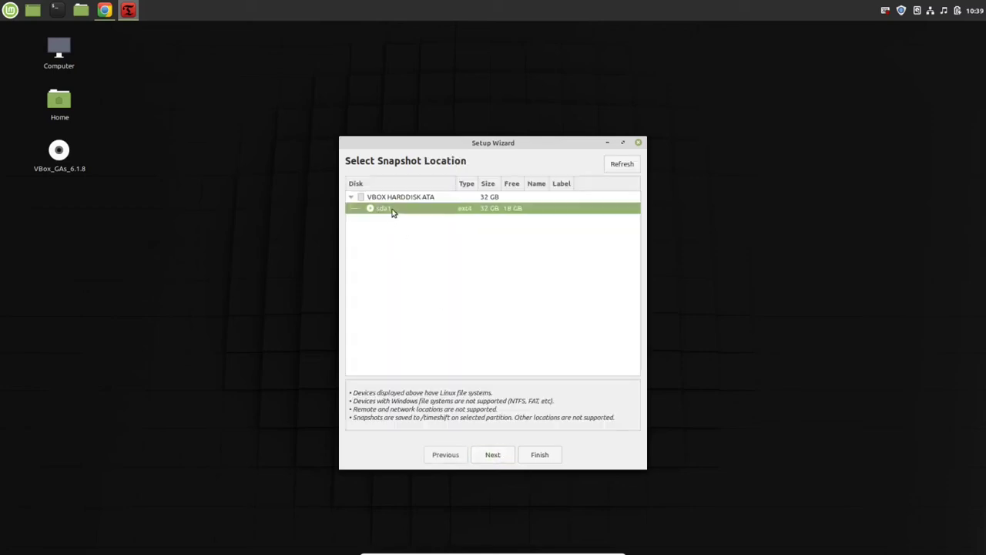
pyautogui.click(494, 455)
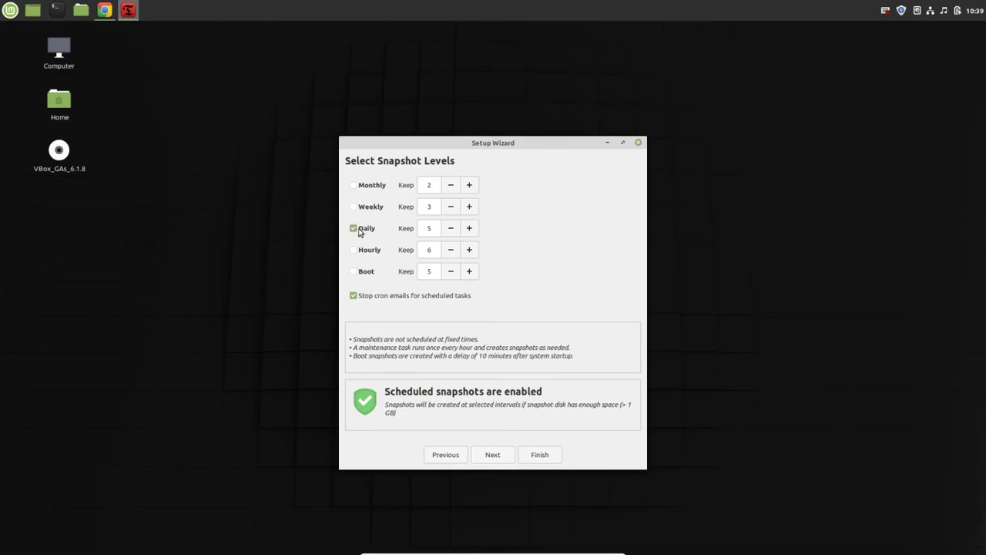
pyautogui.click(498, 458)
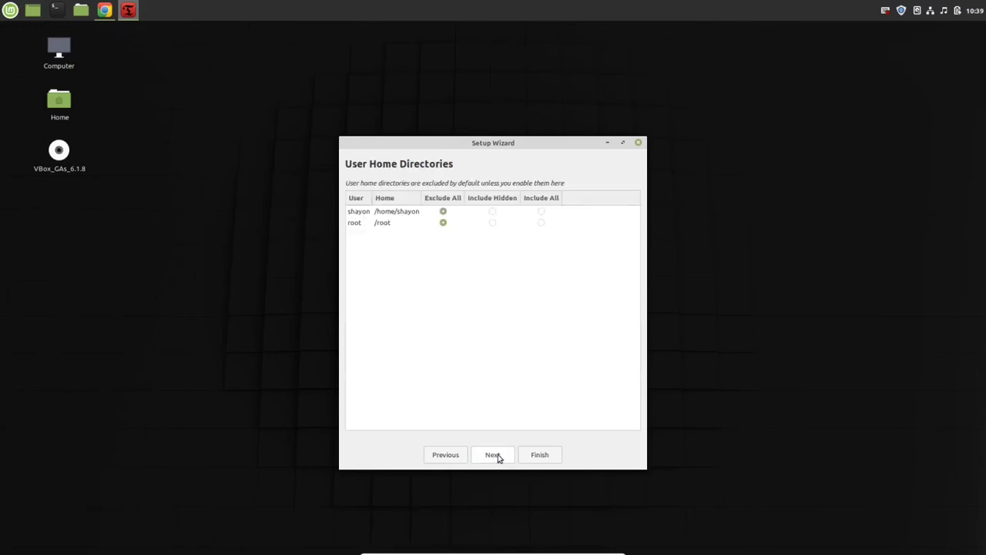
pyautogui.click(497, 458)
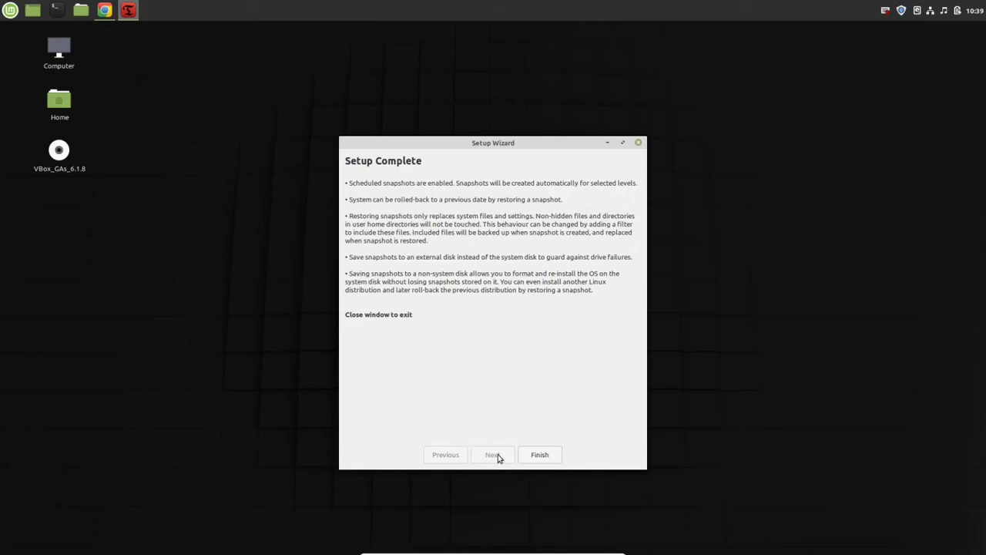
pyautogui.click(539, 455)
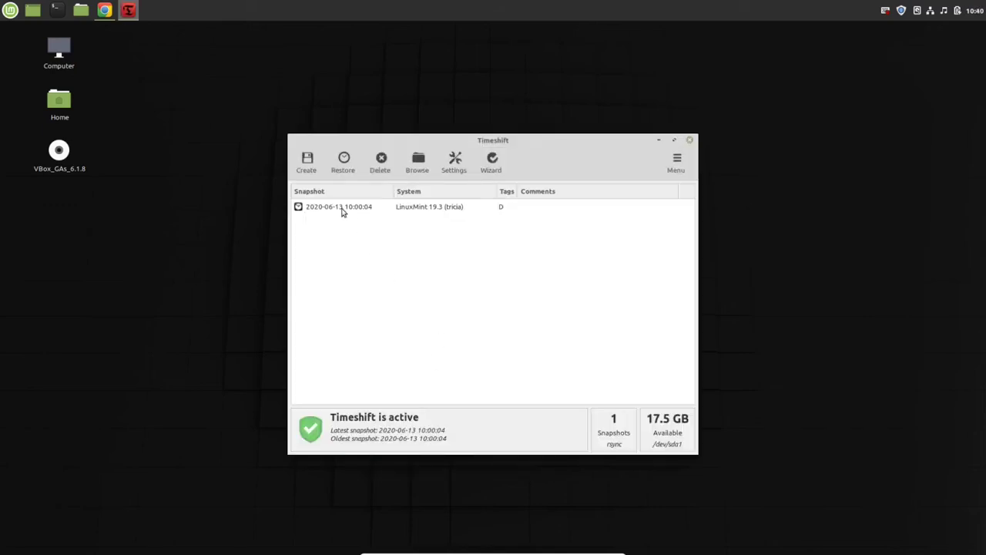
pyautogui.click(309, 163)
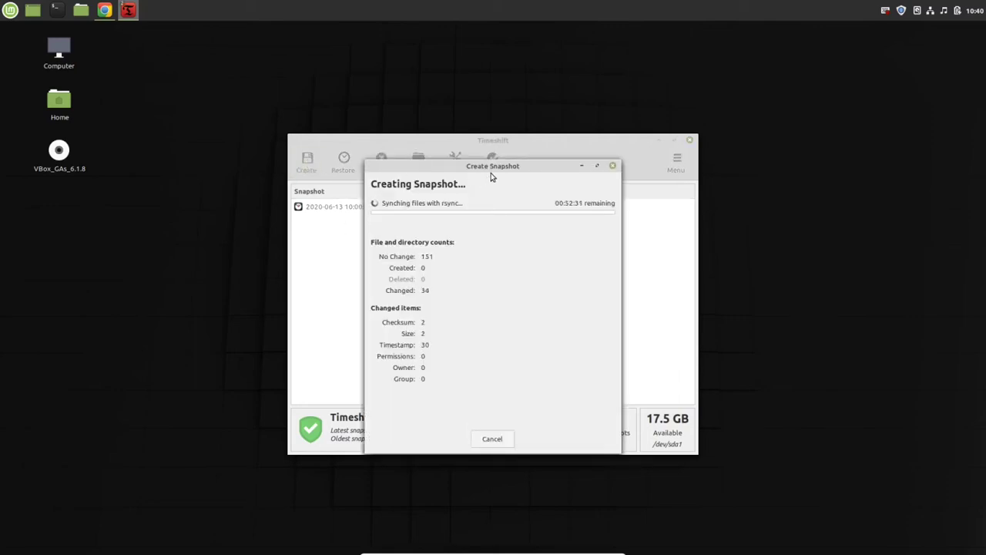
pyautogui.moveTo(495, 165); pyautogui.dragTo(508, 176)
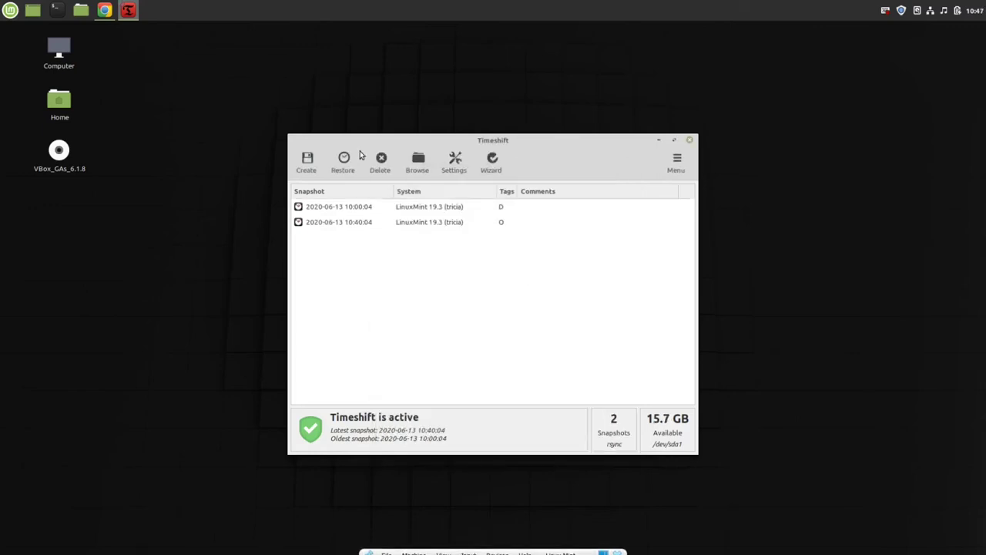
pyautogui.click(339, 210)
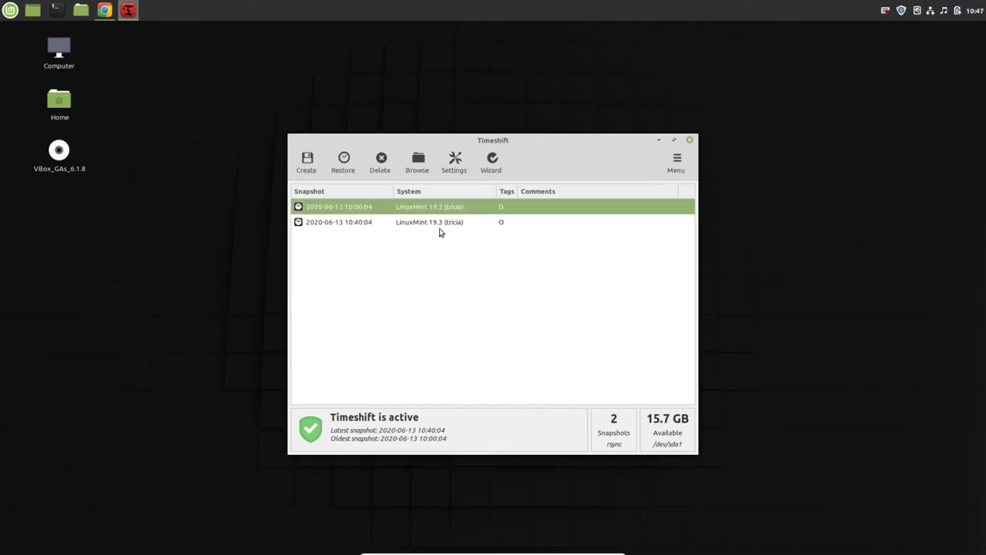
pyautogui.click(565, 209)
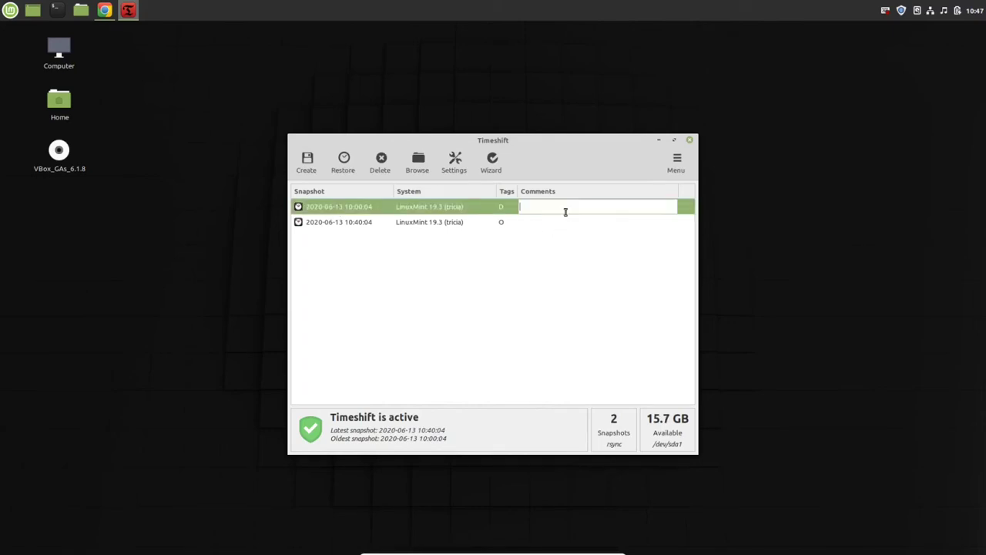
pyautogui.write('initial')
pyautogui.press('Return')
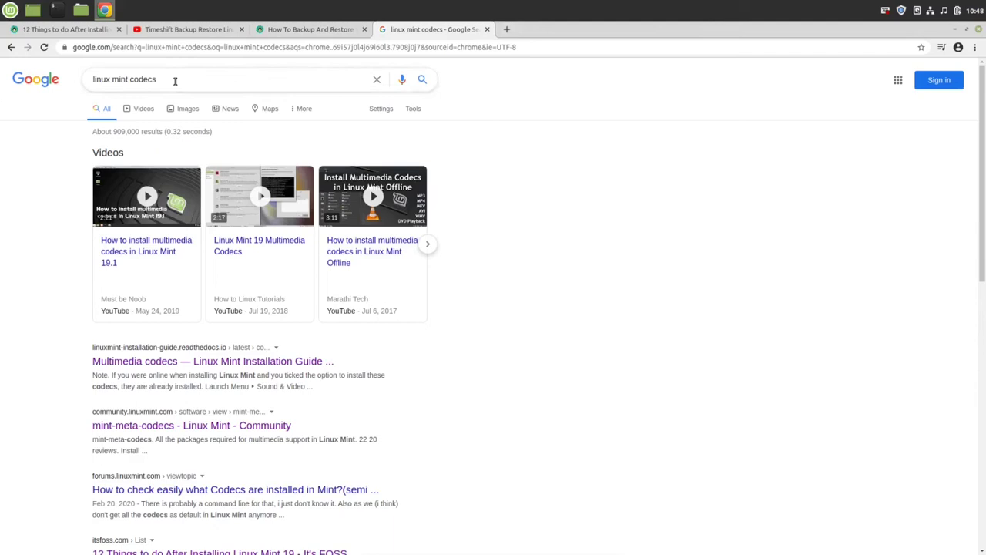
# In Chrome, open the mint-meta-codecs community page from the "linux mint codecs" results and try to install the package through xdg-open.
pyautogui.moveTo(175, 81); pyautogui.dragTo(131, 81)
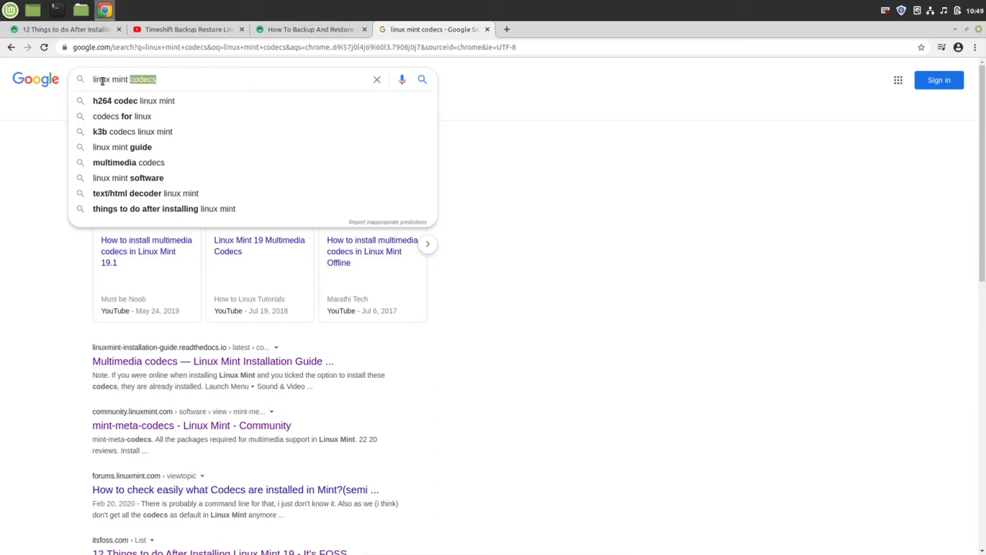
pyautogui.click(26, 354)
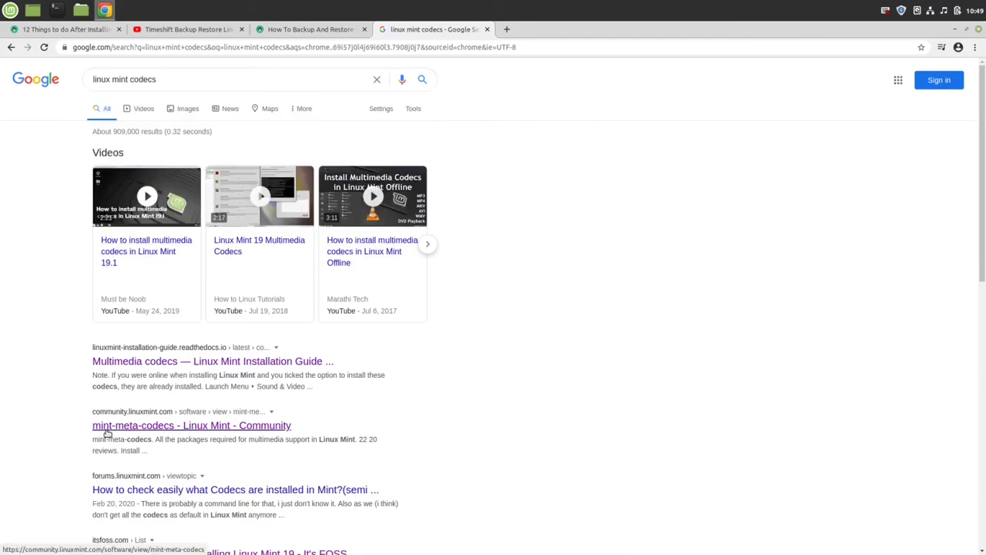
pyautogui.click(149, 432)
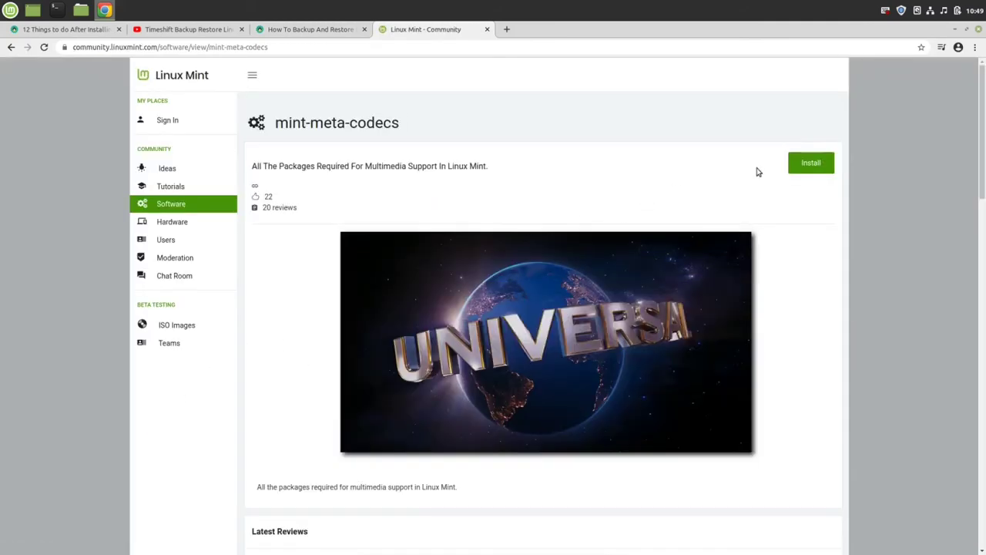
pyautogui.click(810, 162)
pyautogui.click(809, 162)
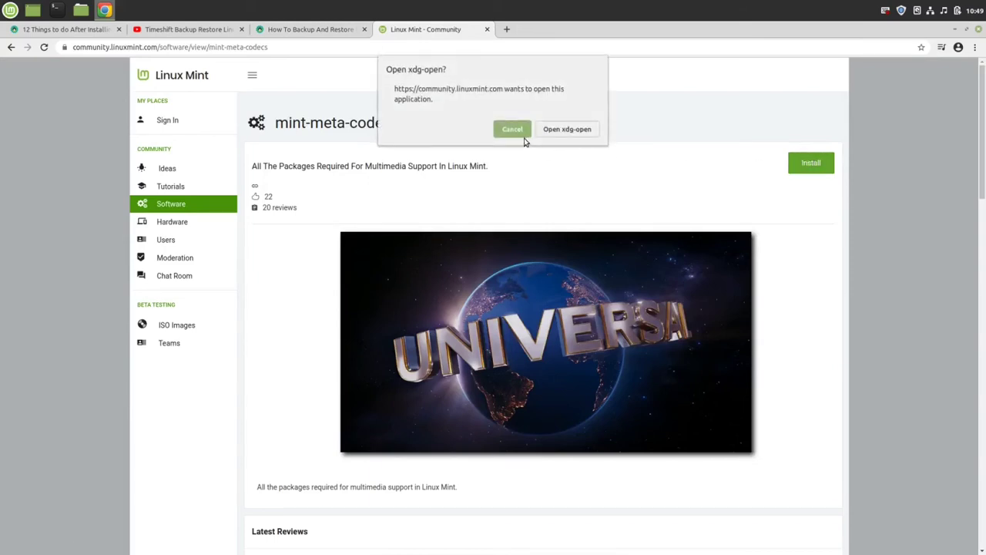
pyautogui.click(564, 130)
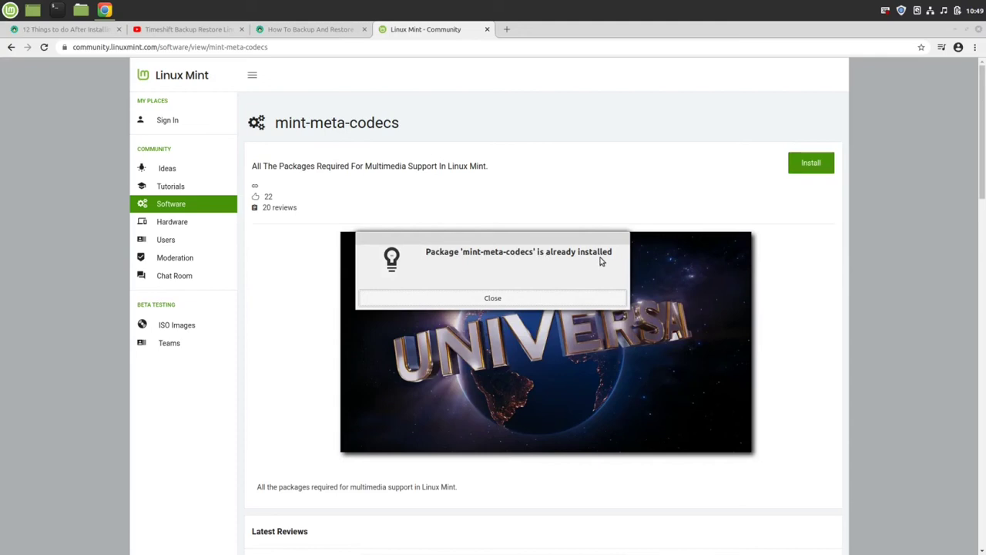
pyautogui.click(505, 302)
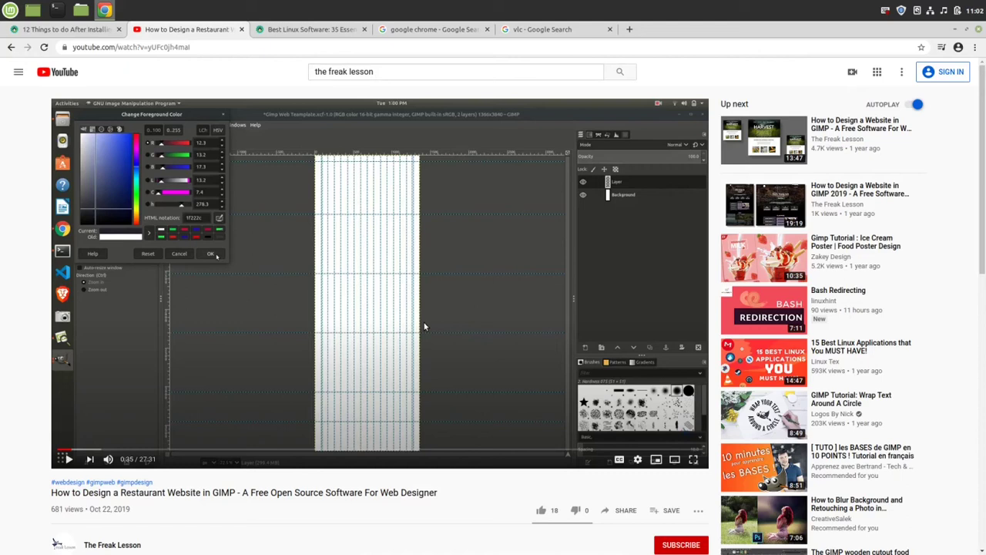
# Open the official VLC media player download page from the "vlc" search results and show its platform download options.
pyautogui.click(525, 29)
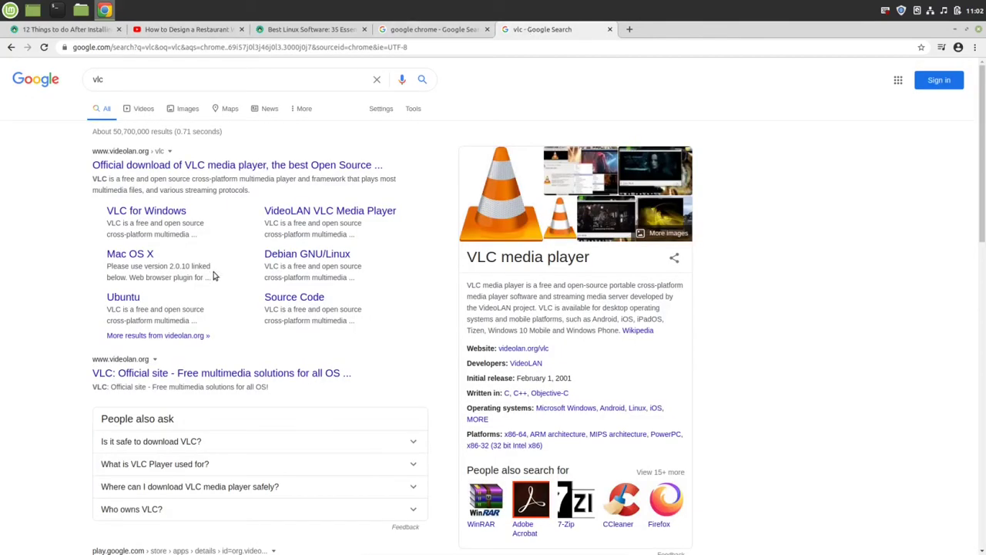
pyautogui.moveTo(110, 78); pyautogui.dragTo(82, 76)
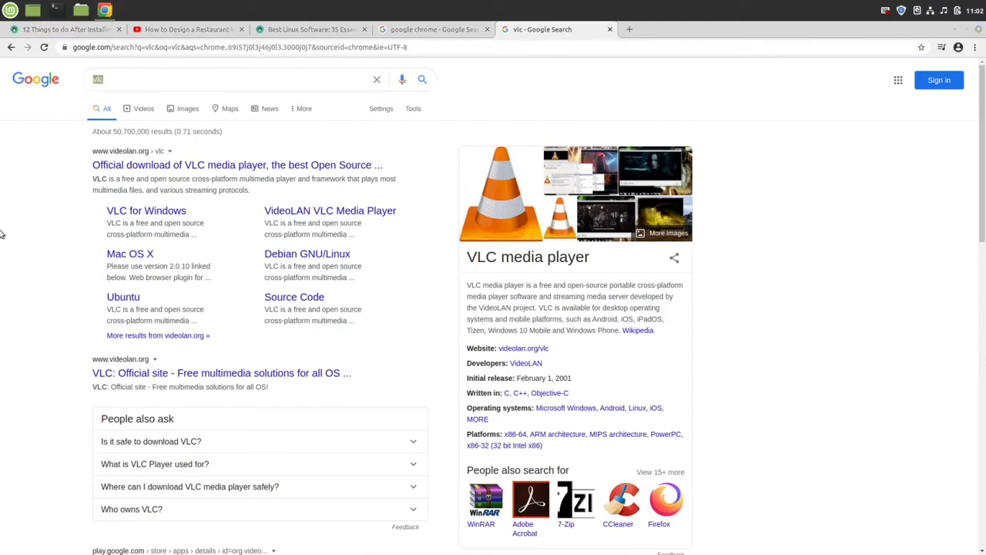
pyautogui.click(176, 166)
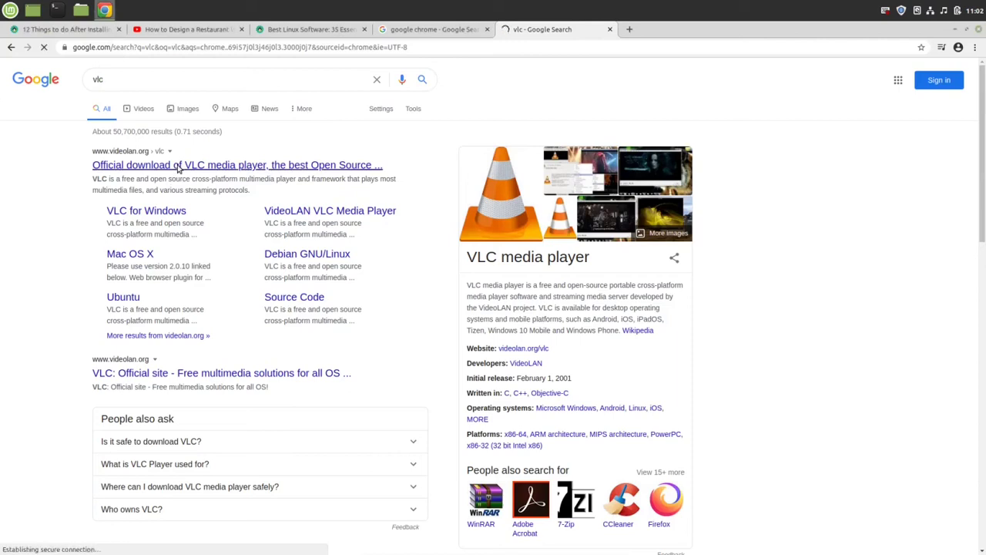
pyautogui.hotkey('ctrl', 'alt', 't')
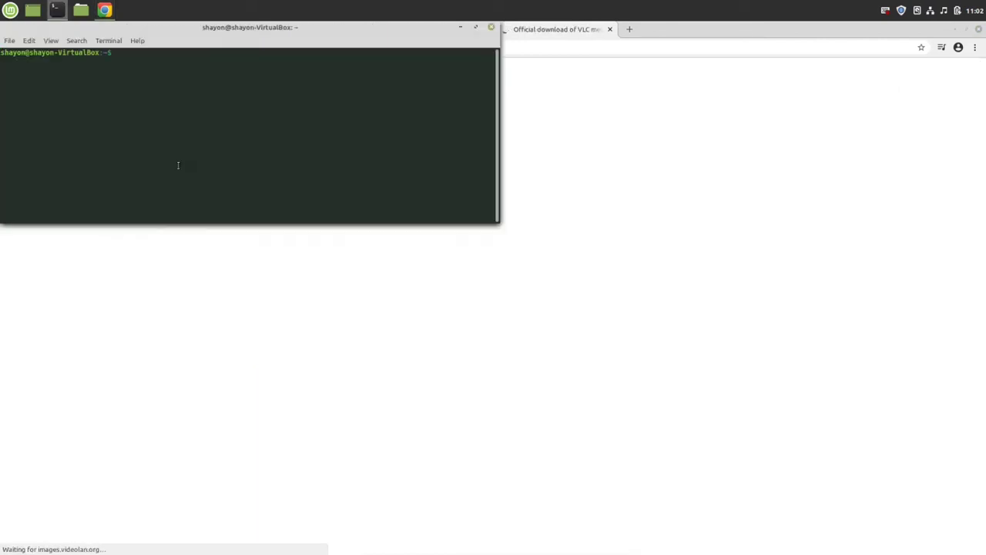
pyautogui.click(837, 155)
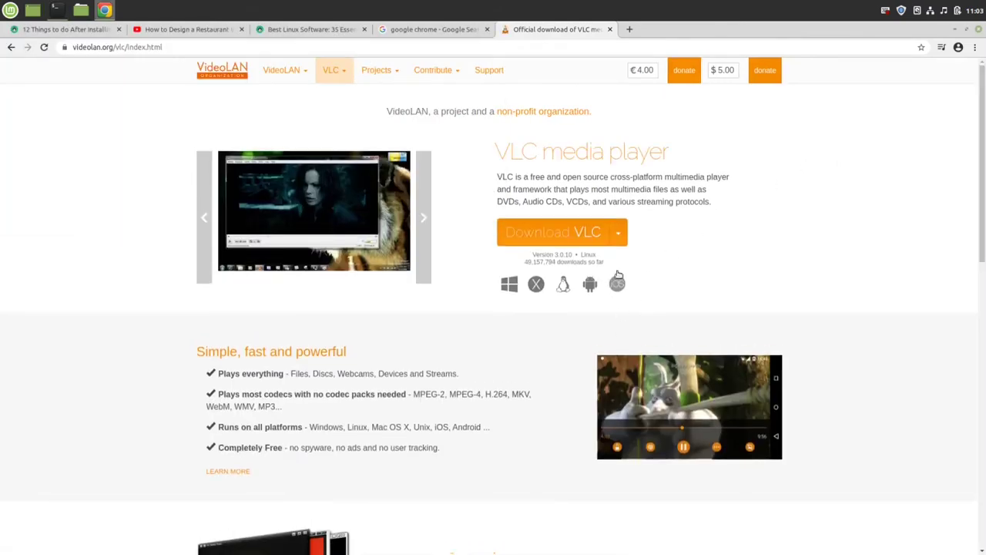
pyautogui.click(618, 237)
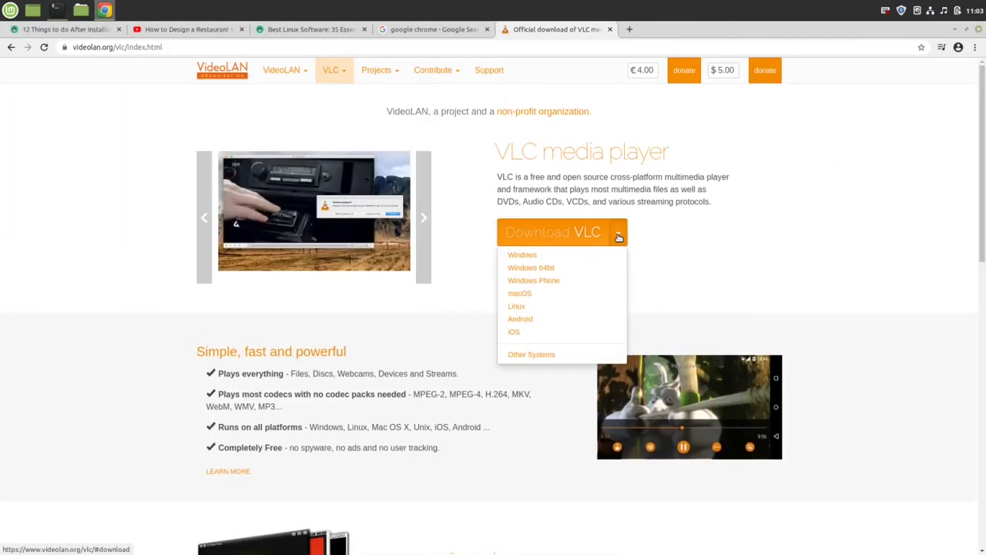
# Open VLC's Linux downloads, go to the Ubuntu page and examine the command-line installation instruction.
pyautogui.click(518, 308)
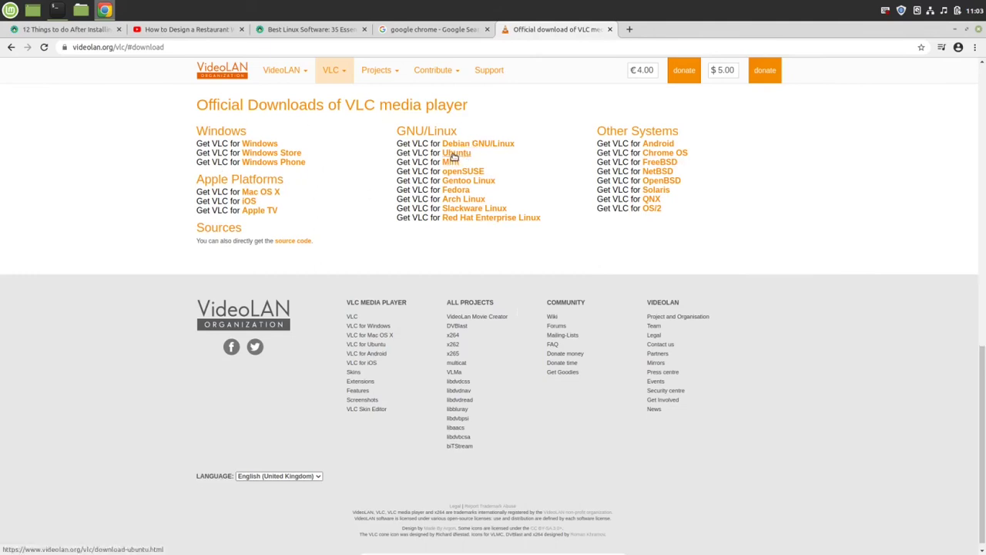
pyautogui.click(454, 156)
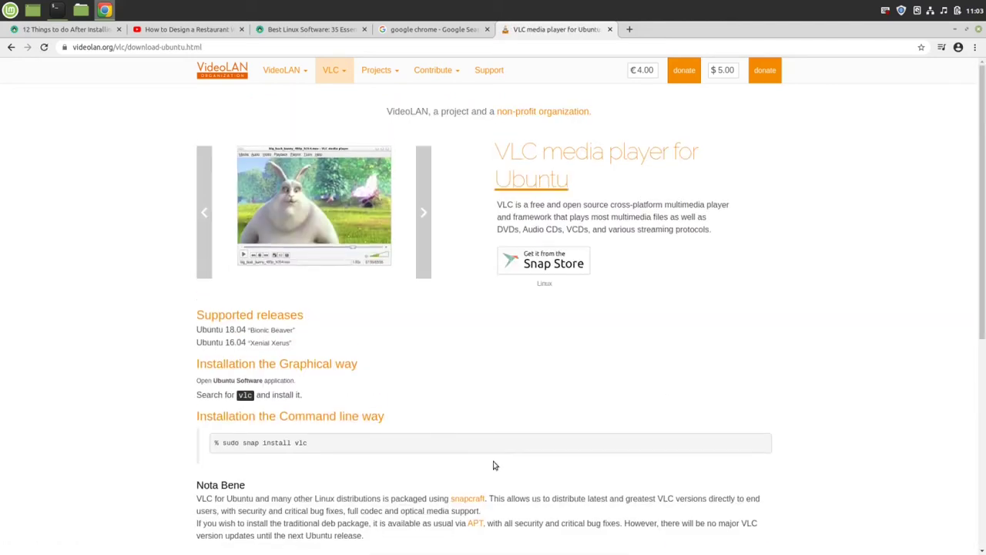
pyautogui.moveTo(312, 443); pyautogui.dragTo(222, 444)
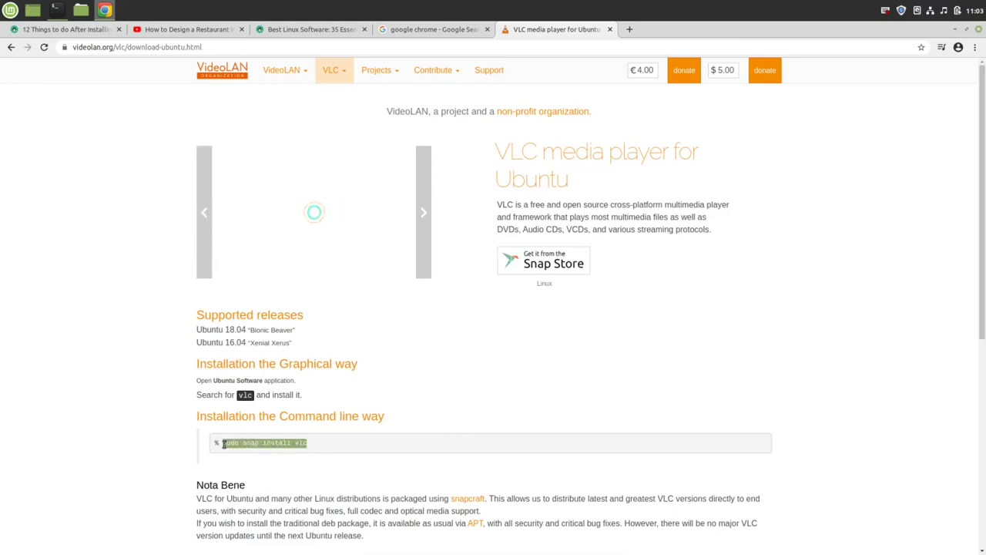
pyautogui.click(248, 443)
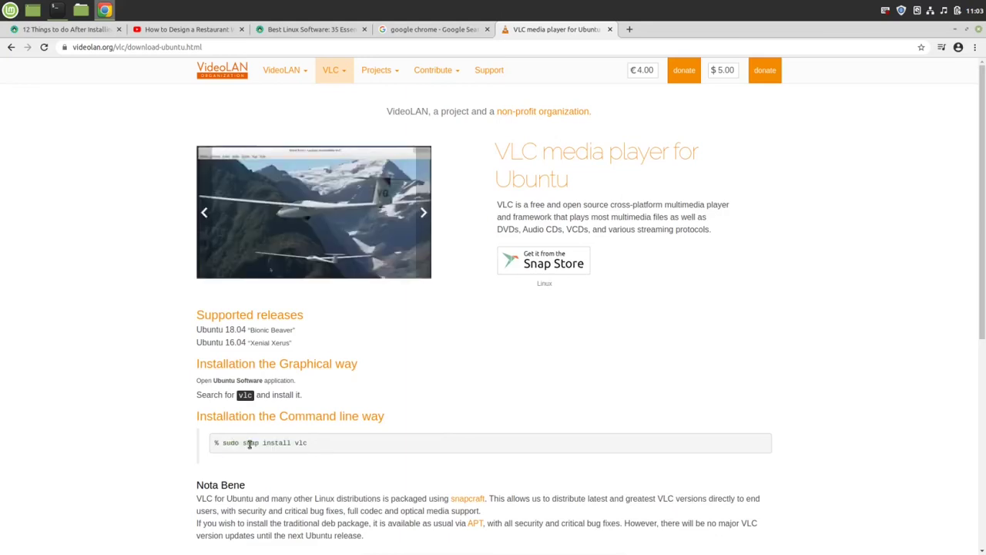
# Search Google for the word "snap" from the install command and look over the Snap Inc. website.
pyautogui.doubleClick(249, 443)
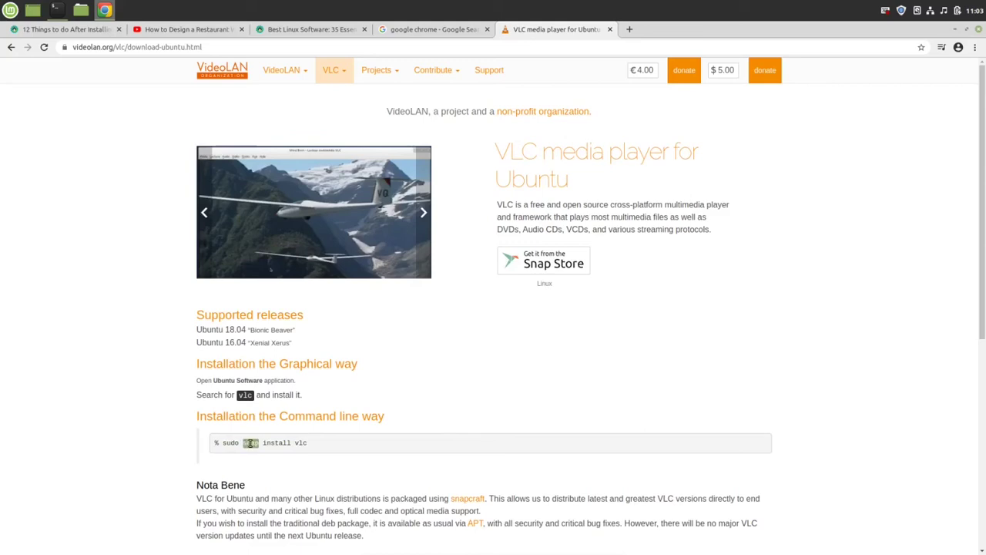
pyautogui.rightClick(250, 444)
pyautogui.click(287, 464)
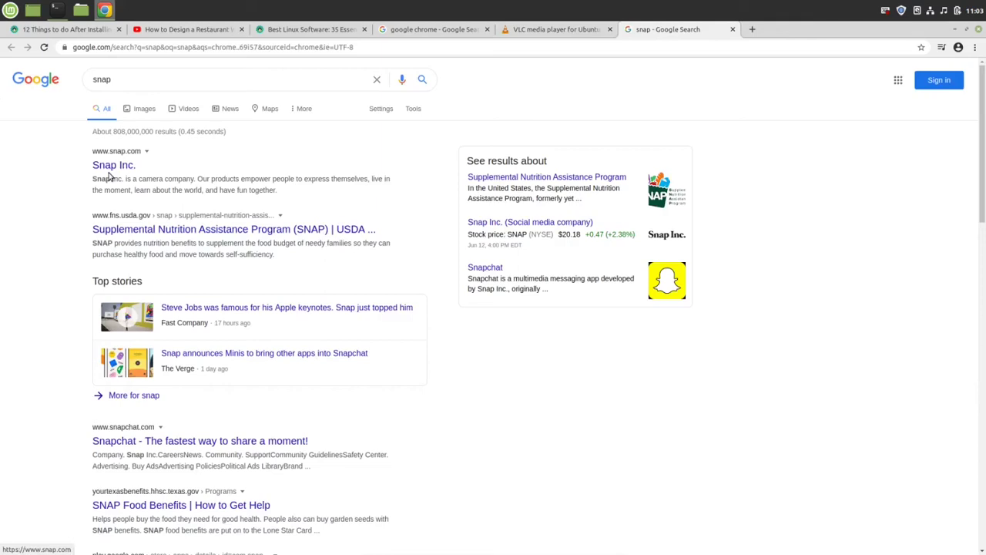
pyautogui.click(113, 167)
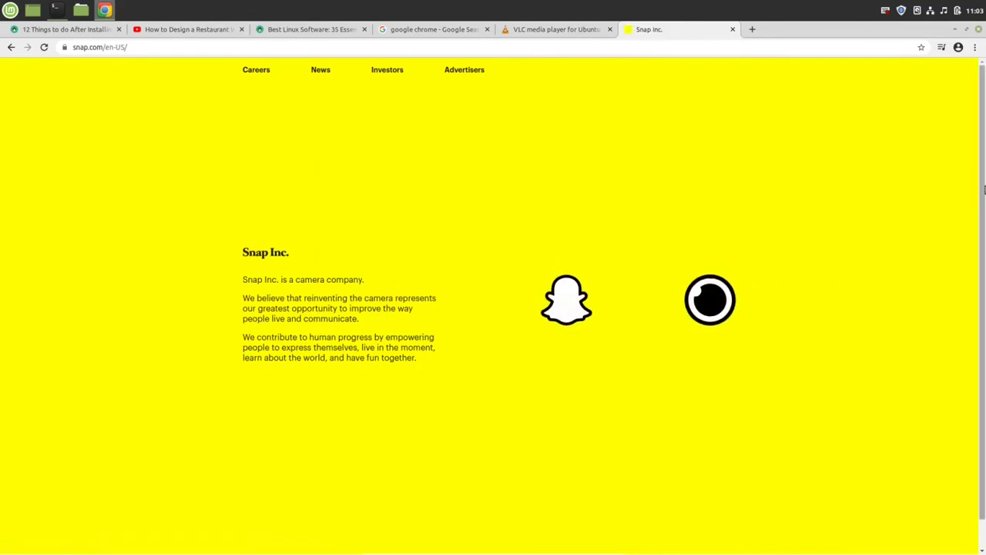
pyautogui.moveTo(985, 183); pyautogui.dragTo(985, 356)
pyautogui.scroll(1, 984, 223)
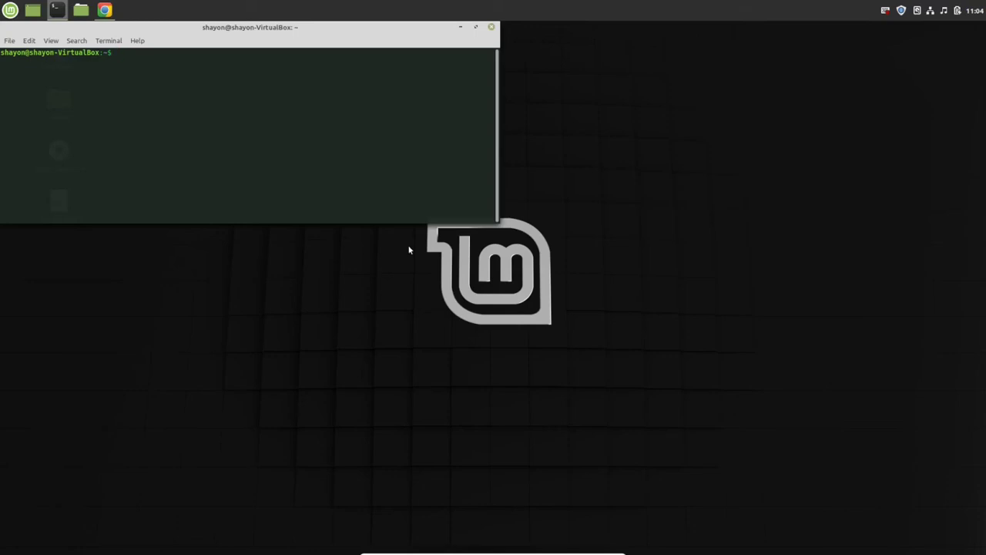
pyautogui.write('sudo apt')
pyautogui.moveTo(151, 52); pyautogui.dragTo(493, 52)
pyautogui.press('BackSpace')
pyautogui.press('BackSpace')
pyautogui.press('BackSpace')
pyautogui.press('BackSpace')
pyautogui.press('BackSpace')
pyautogui.press('BackSpace')
pyautogui.press('BackSpace')
pyautogui.press('BackSpace')
# In the terminal, run "sudo apt install snapd" and enter the account password to authorise the installation.
pyautogui.write('sudo apt install snap')
pyautogui.press('BackSpace')
pyautogui.write('d')
pyautogui.doubleClick(146, 53)
pyautogui.click(189, 52)
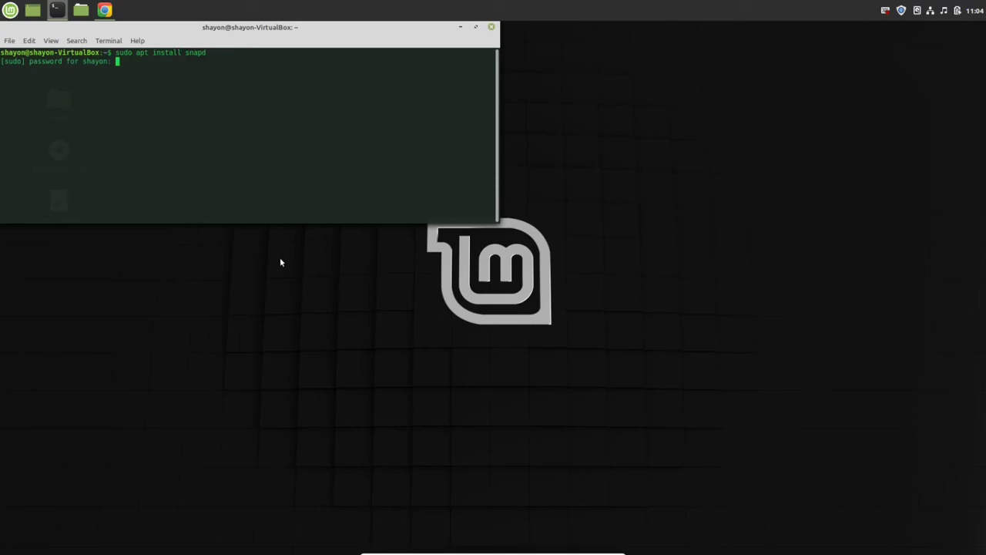
pyautogui.write('********')
pyautogui.press('Return')
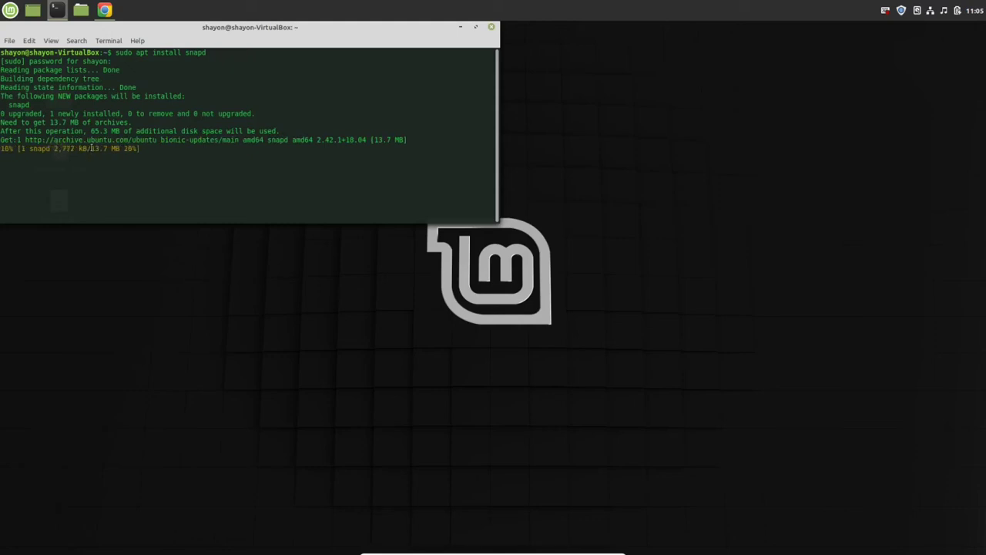
pyautogui.moveTo(92, 148); pyautogui.dragTo(106, 148)
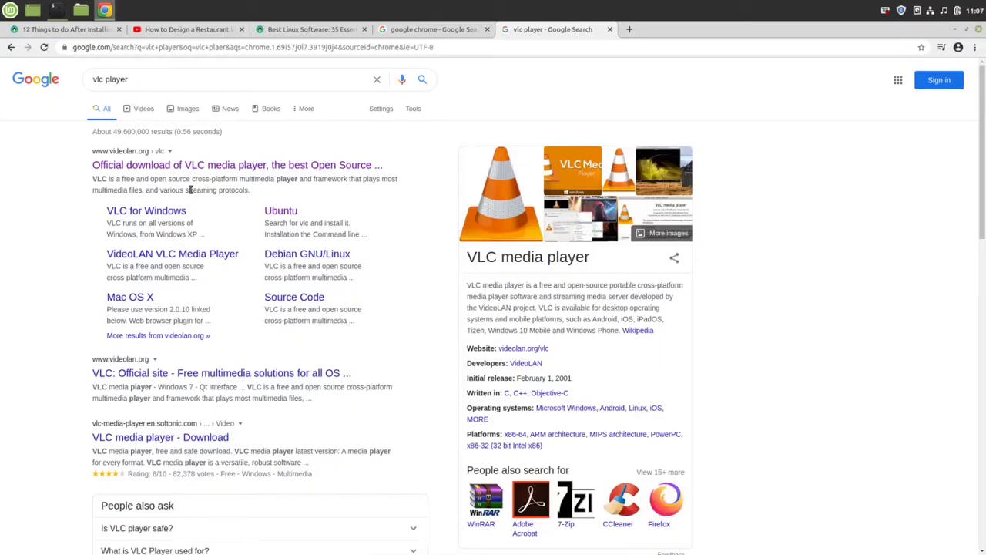
# In Chrome, open the official VLC site from the "vlc player" results and go to its Ubuntu download page.
pyautogui.click(131, 165)
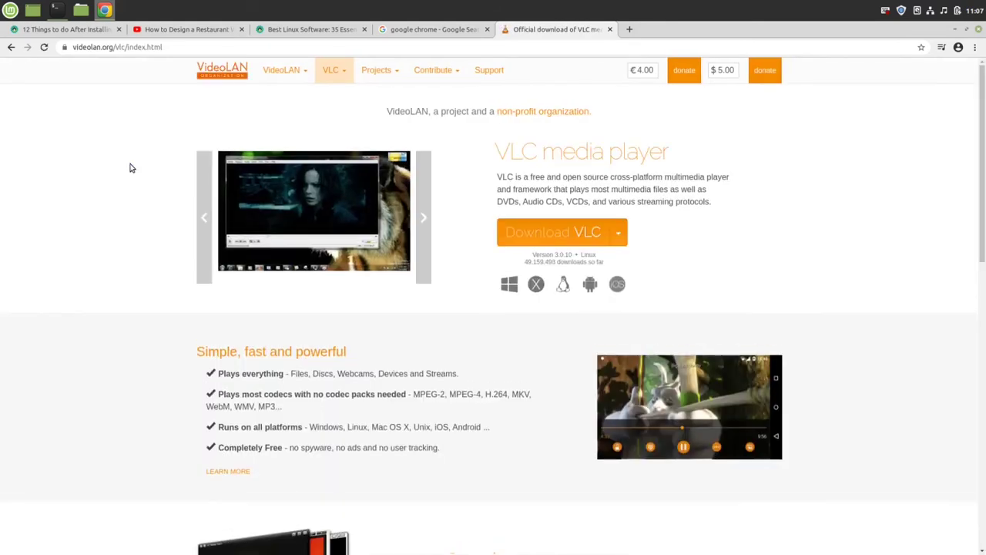
pyautogui.click(617, 235)
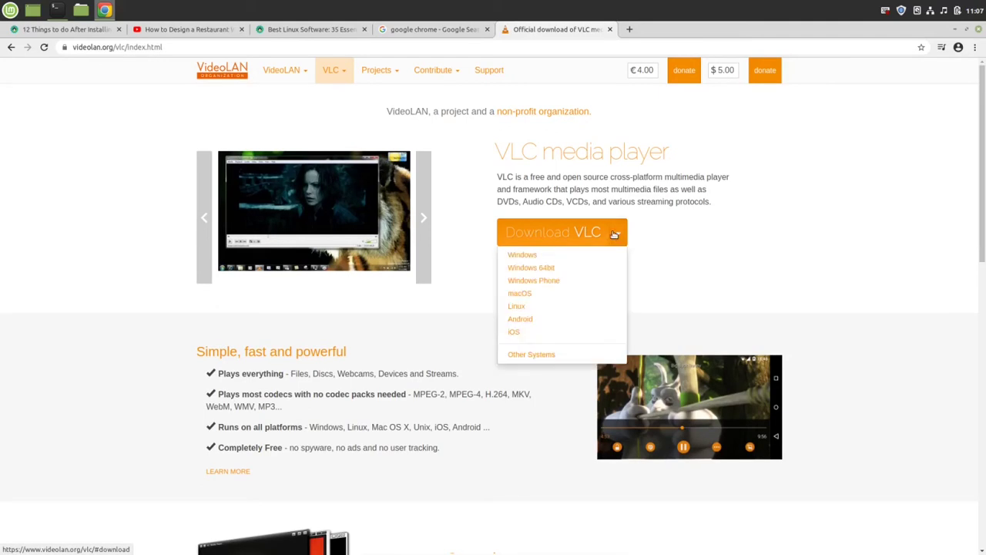
pyautogui.click(523, 311)
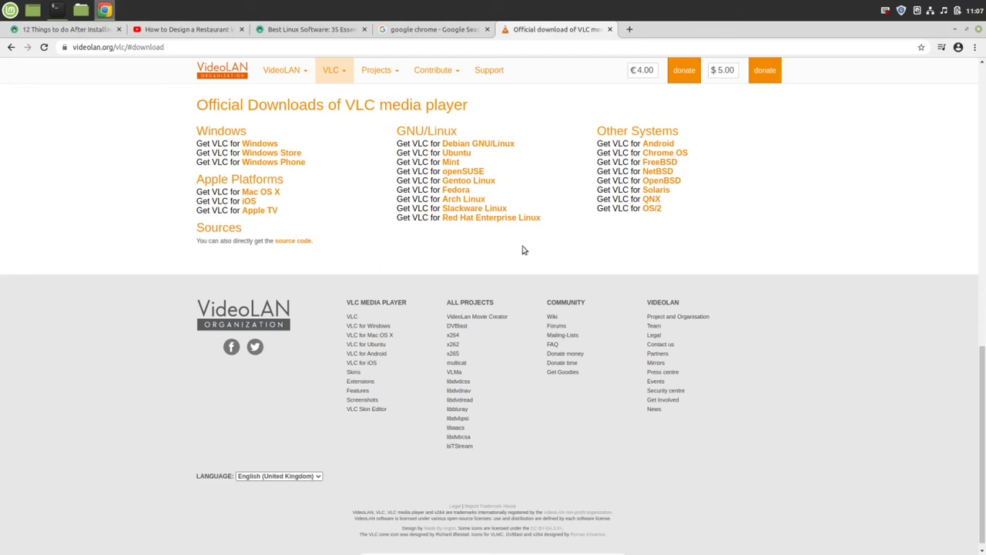
pyautogui.click(456, 153)
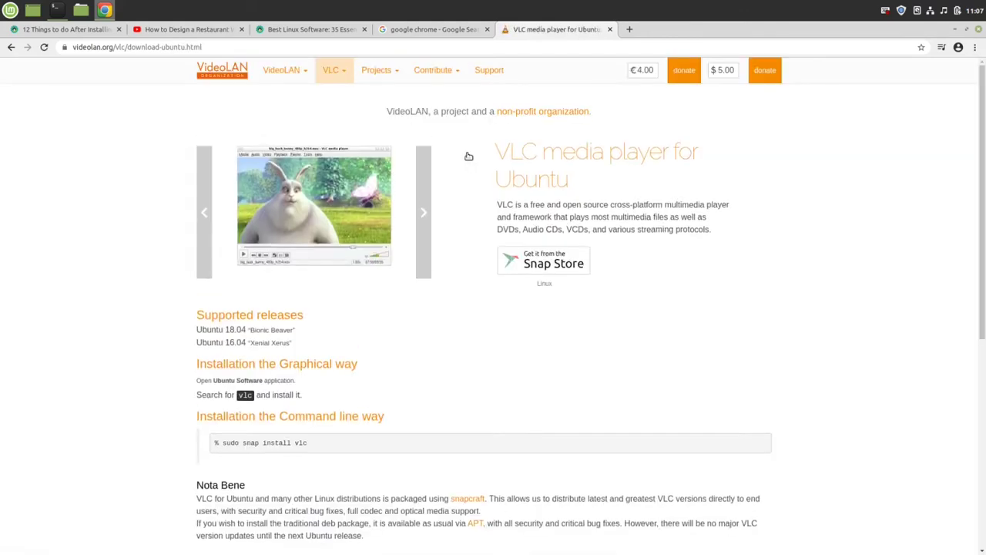
pyautogui.scroll(-2, 983, 182)
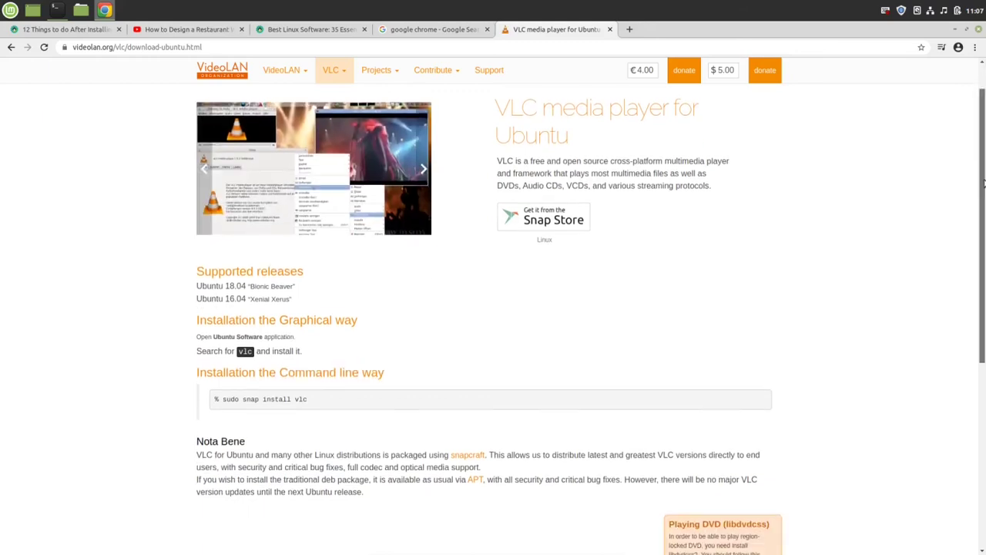
pyautogui.scroll(-2, 983, 183)
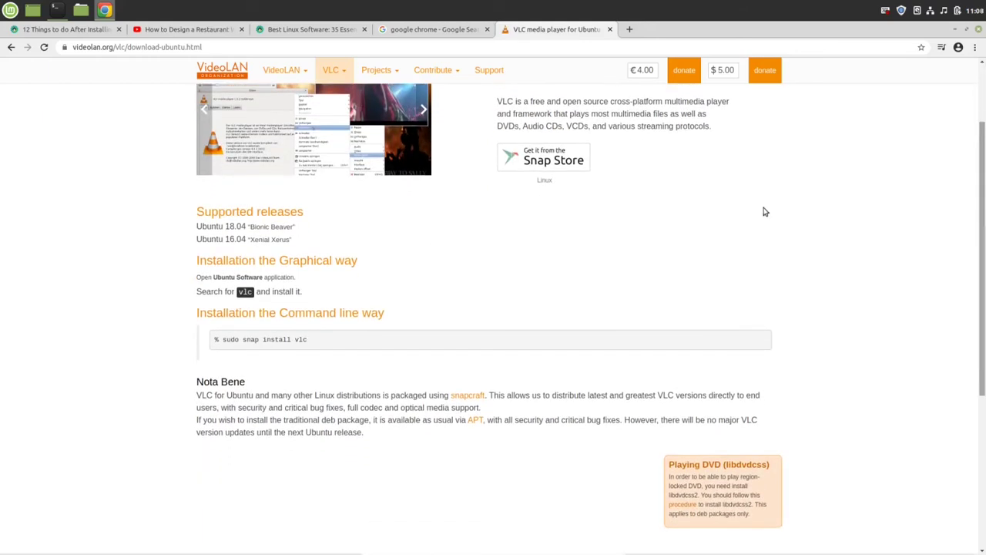
# Copy the command "sudo snap install vlc" from the page and run it in the terminal.
pyautogui.moveTo(218, 339); pyautogui.dragTo(312, 340)
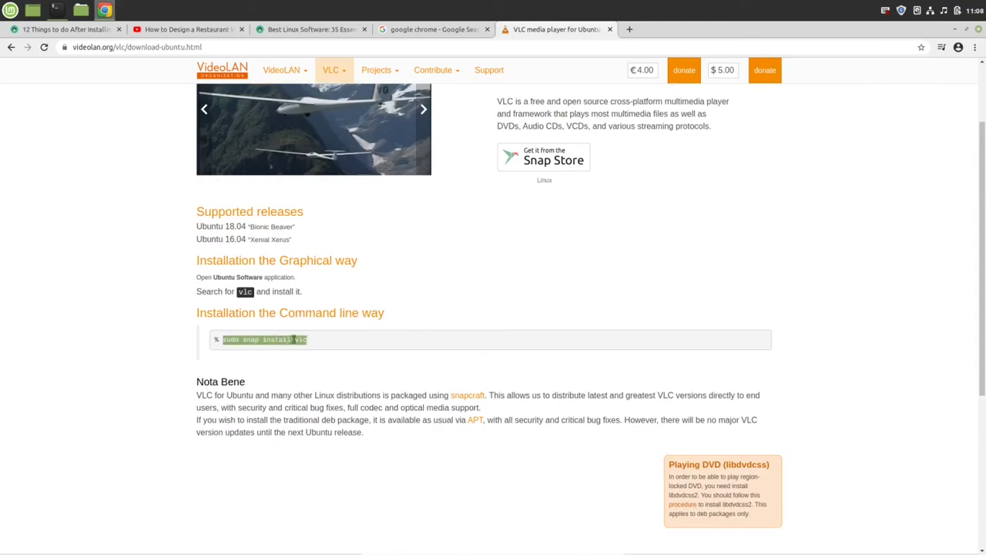
pyautogui.rightClick(266, 339)
pyautogui.click(307, 348)
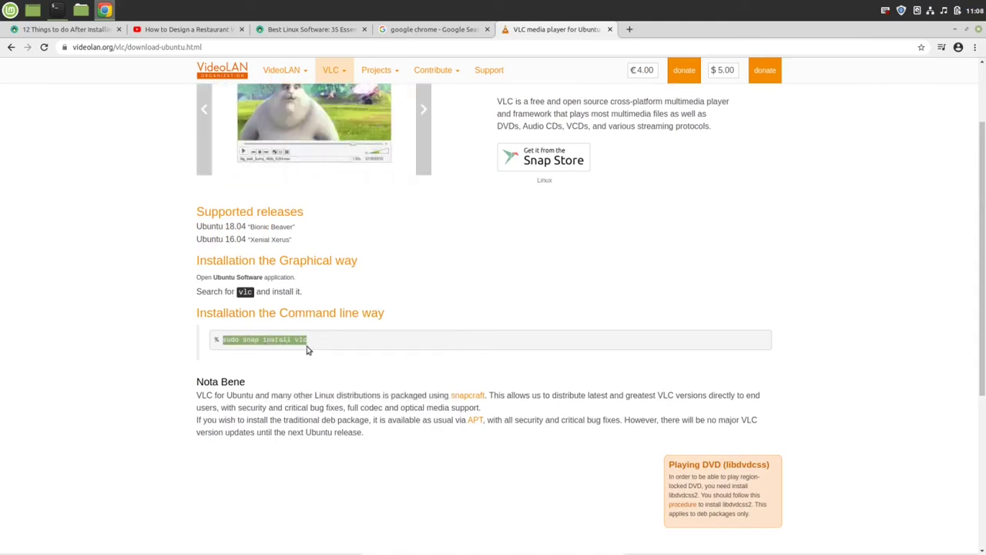
pyautogui.click(57, 10)
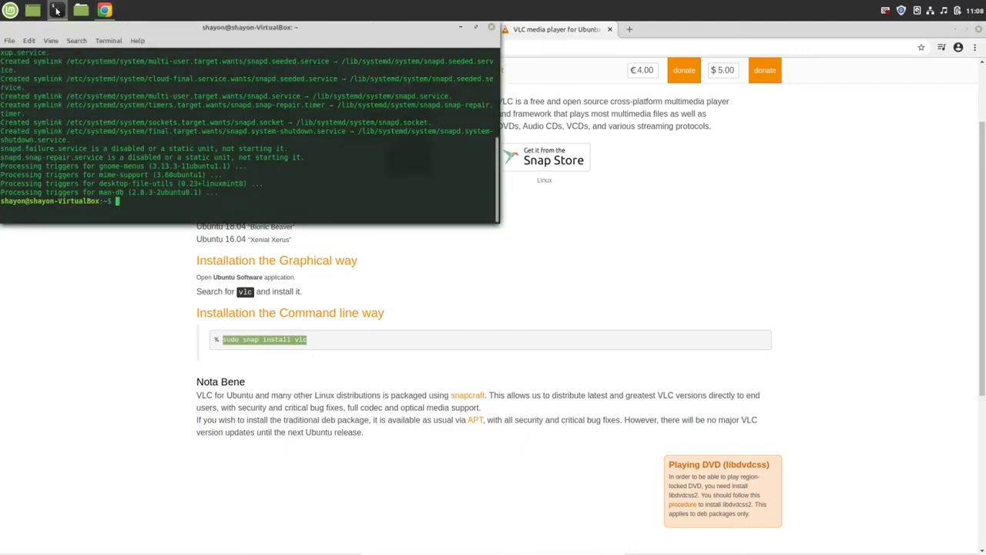
pyautogui.hotkey('ctrl', 'shift', 'v')
pyautogui.press('Return')
pyautogui.moveTo(203, 29); pyautogui.dragTo(429, 62)
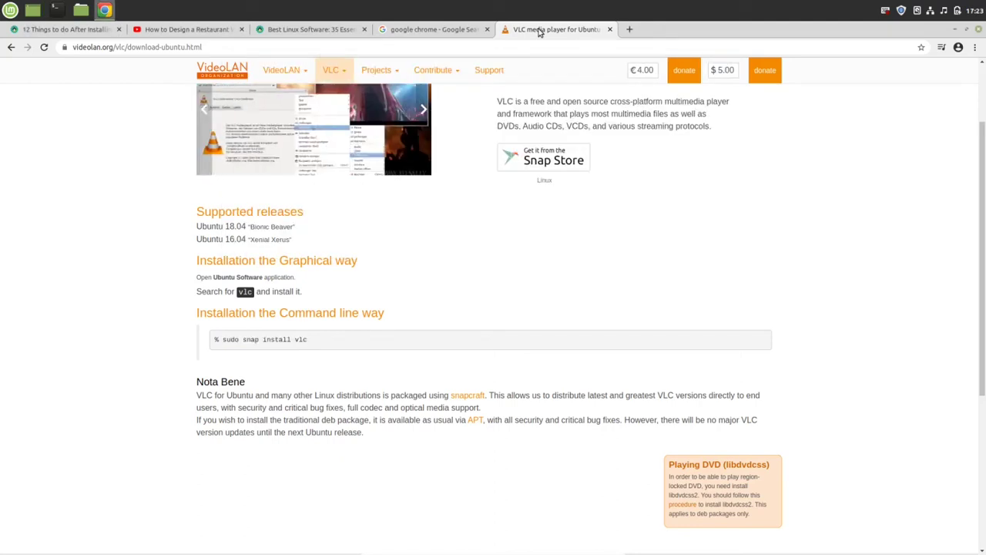
# Find and launch Software Manager from the applications menu, and maximize its window.
pyautogui.click(12, 10)
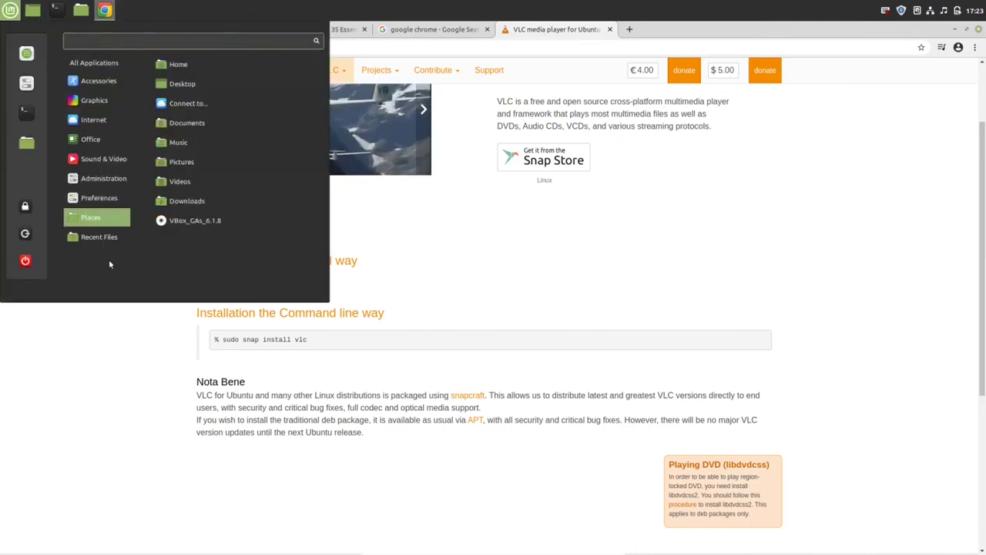
pyautogui.write('soft')
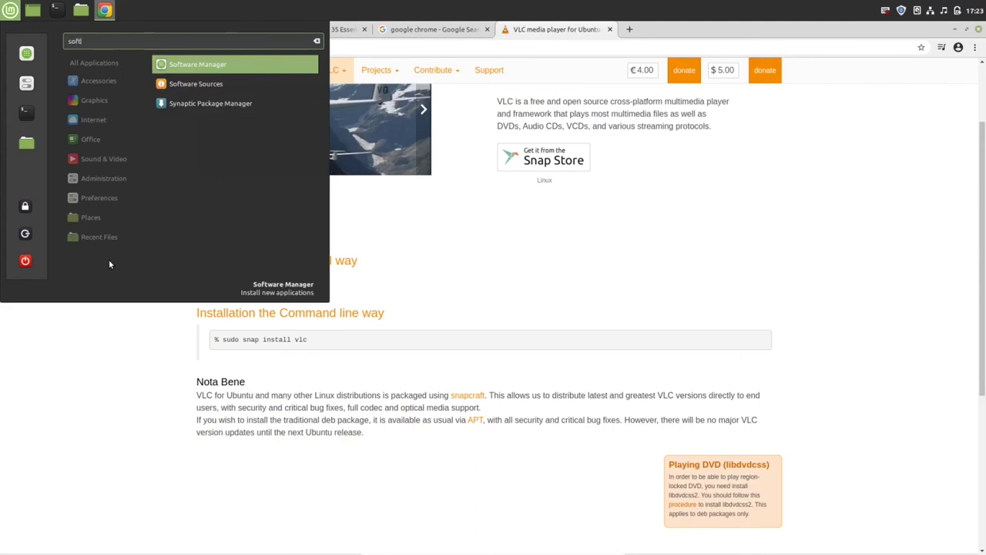
pyautogui.write('wa')
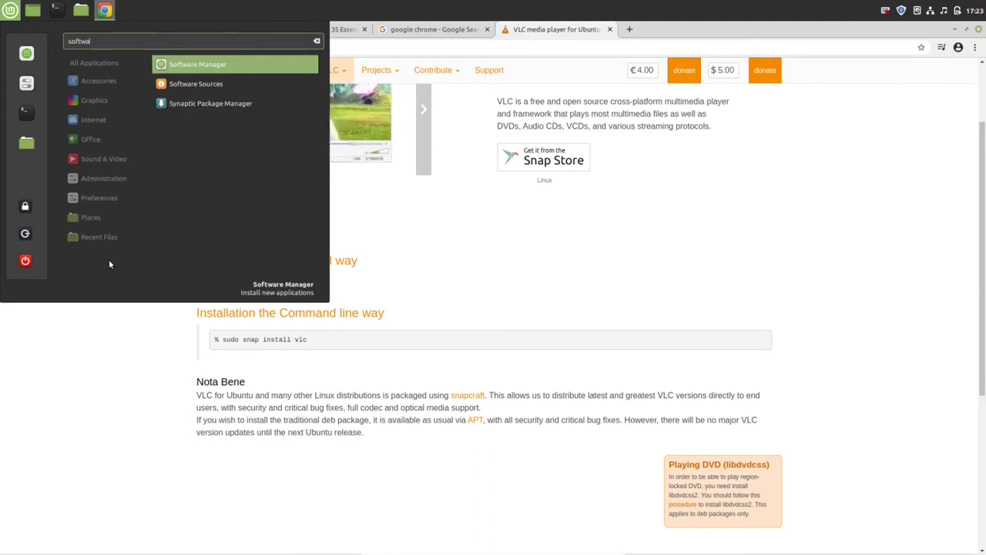
pyautogui.click(199, 68)
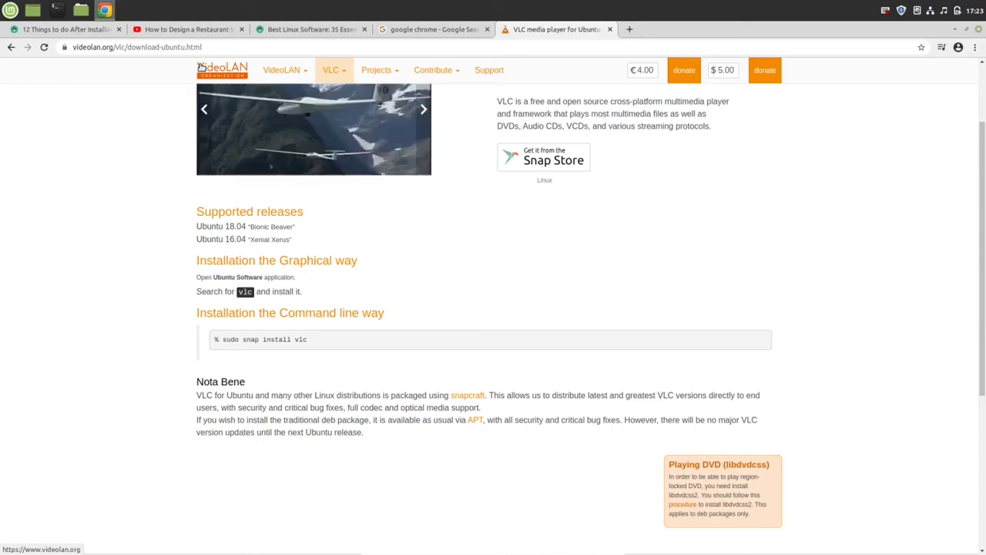
pyautogui.press('super+Left')
pyautogui.click(452, 34)
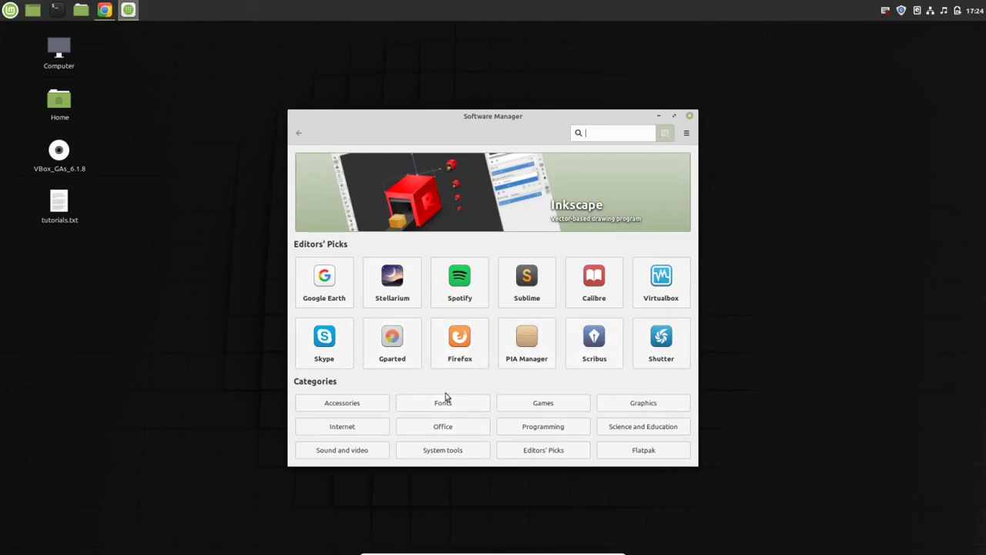
pyautogui.click(674, 116)
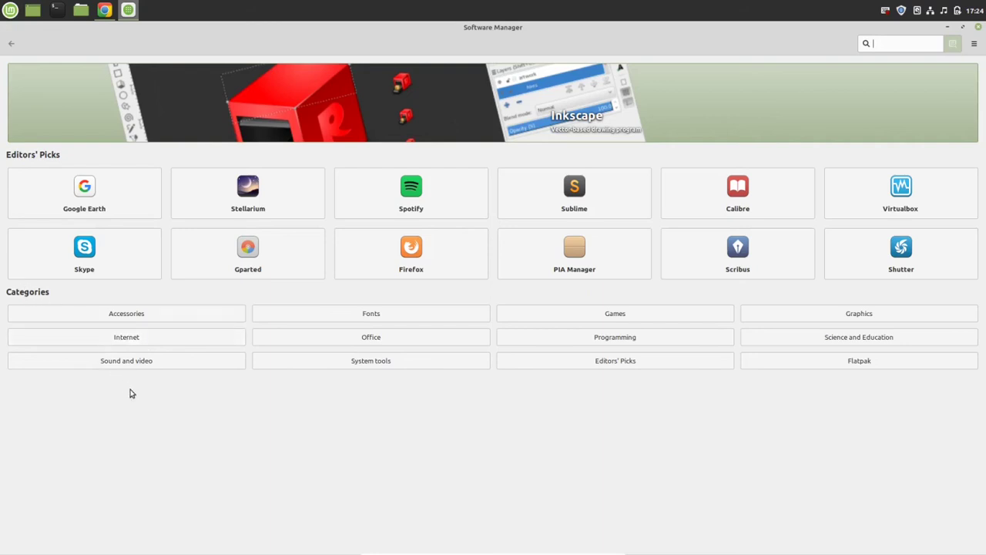
# Browse the Sound and video and Office categories, view Vim's details page, and close Software Manager.
pyautogui.click(140, 367)
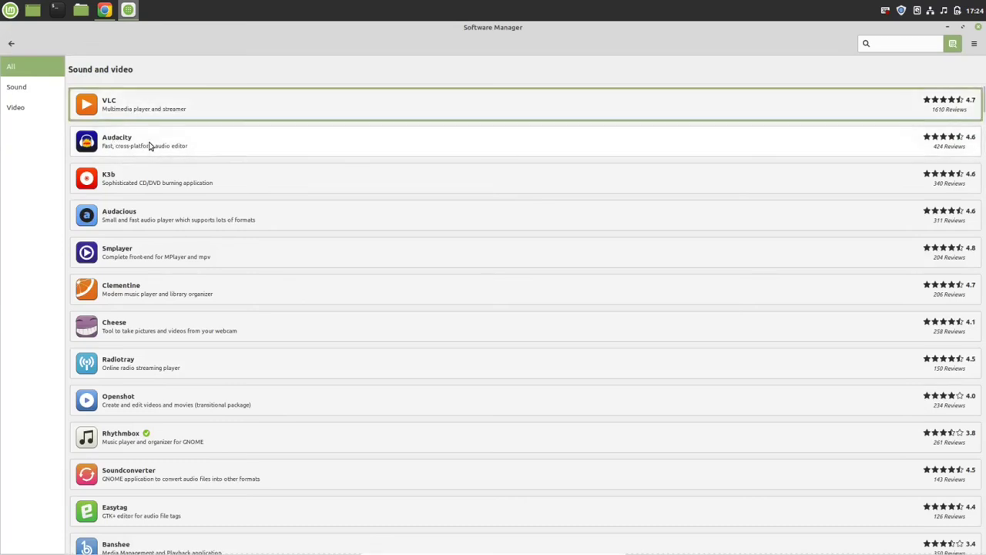
pyautogui.click(12, 46)
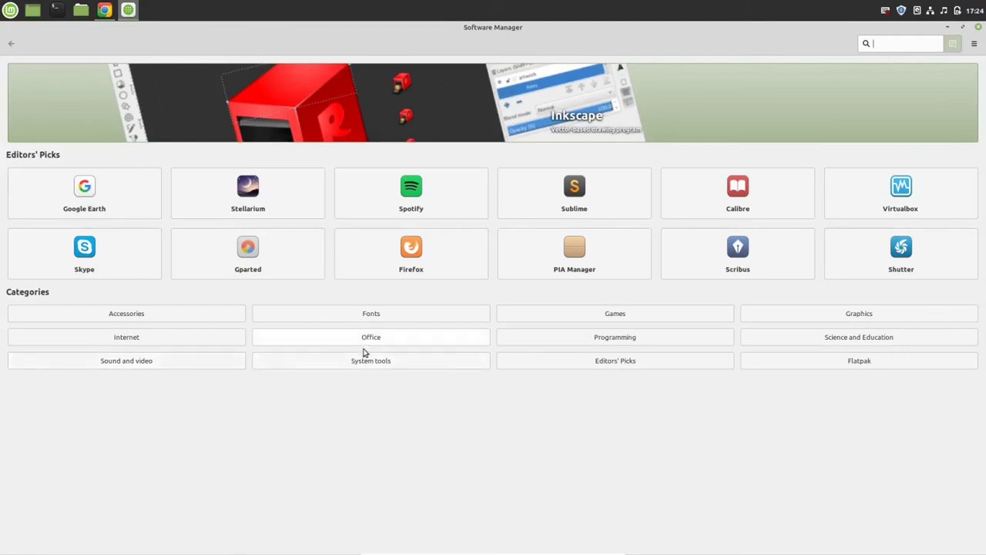
pyautogui.click(388, 341)
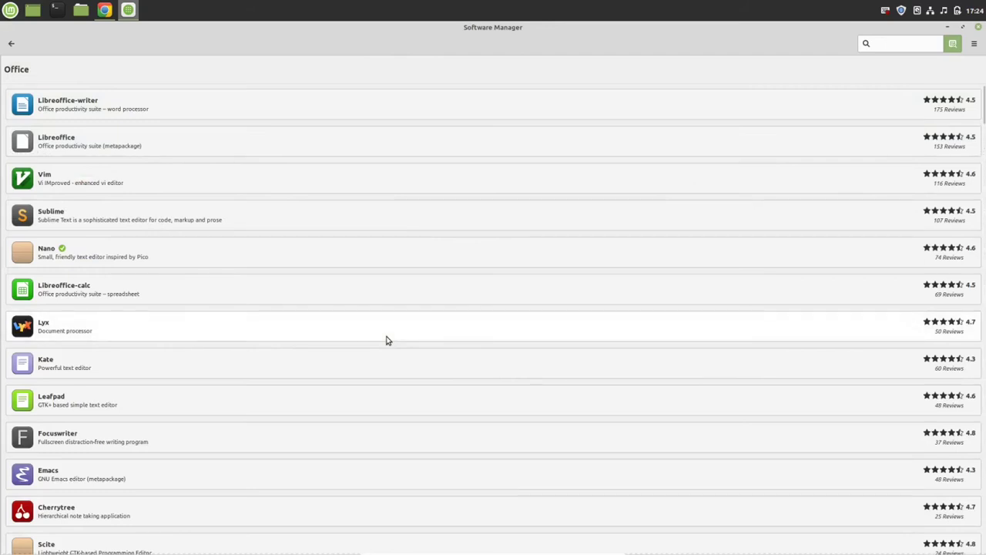
pyautogui.press('Tab')
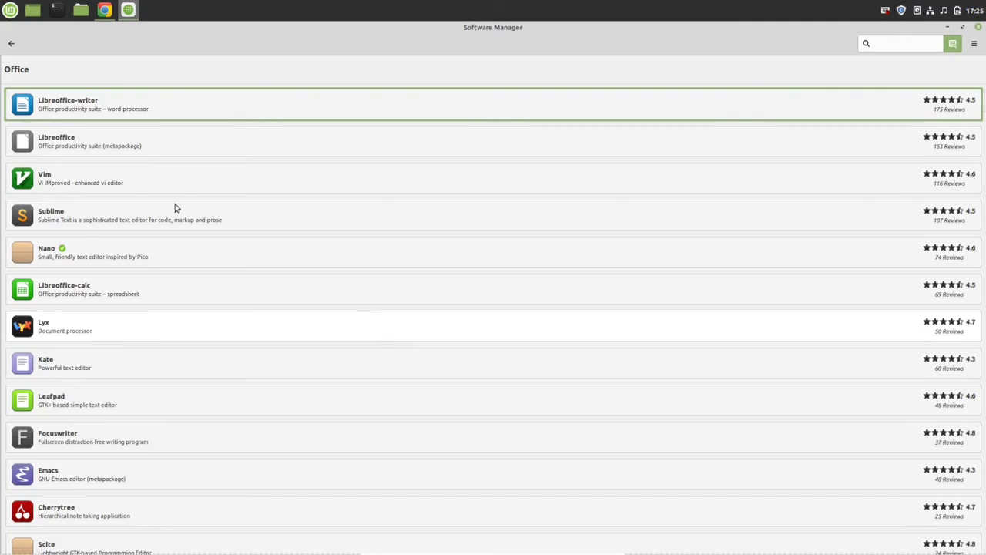
pyautogui.click(143, 181)
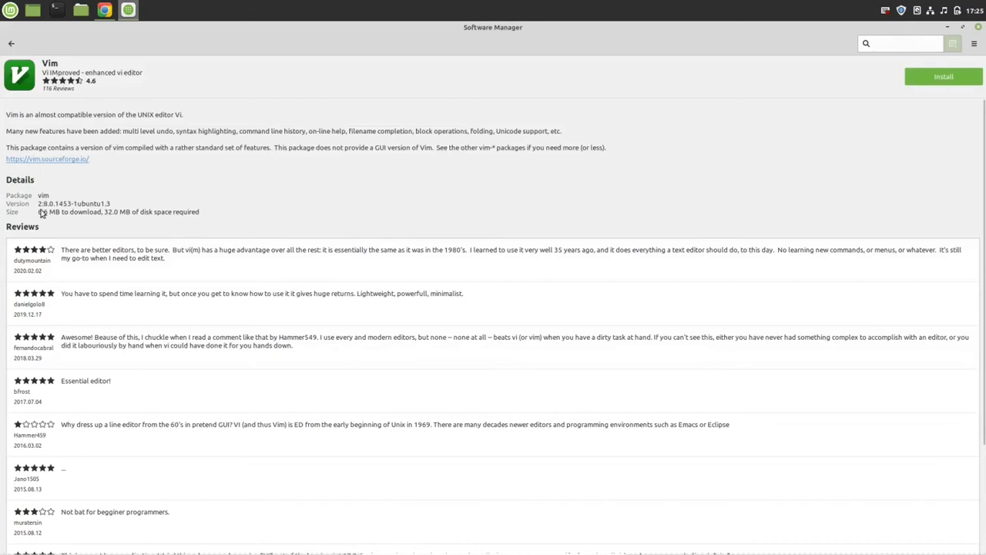
pyautogui.click(11, 46)
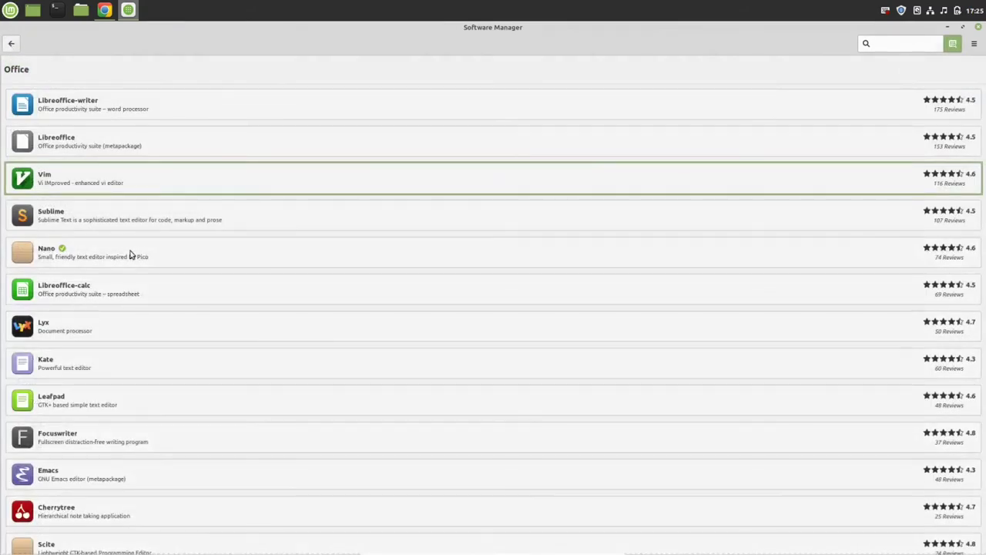
pyautogui.click(978, 28)
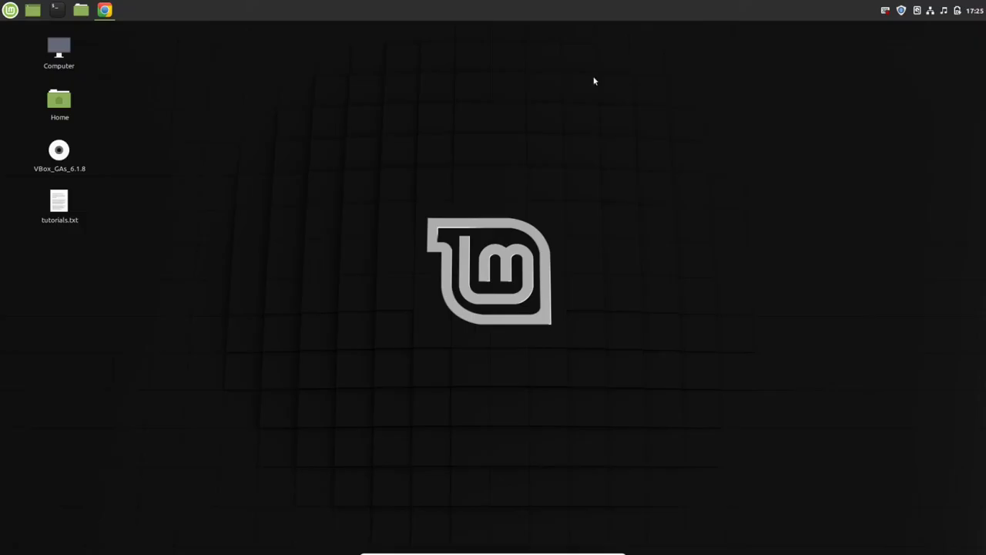
# Look through the Preferences category of the applications menu and open the Themes settings.
pyautogui.click(16, 14)
pyautogui.moveTo(99, 198)
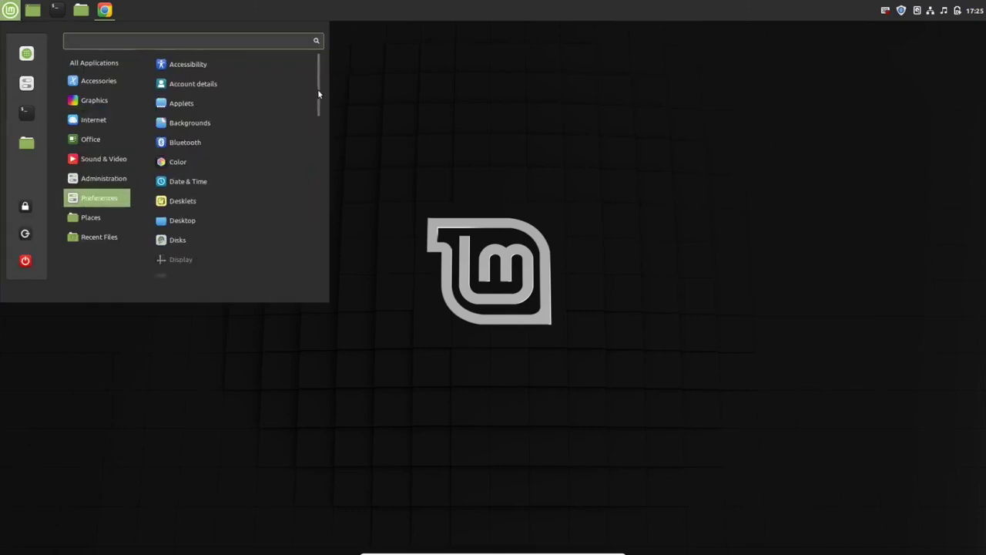
pyautogui.moveTo(317, 89); pyautogui.dragTo(321, 147)
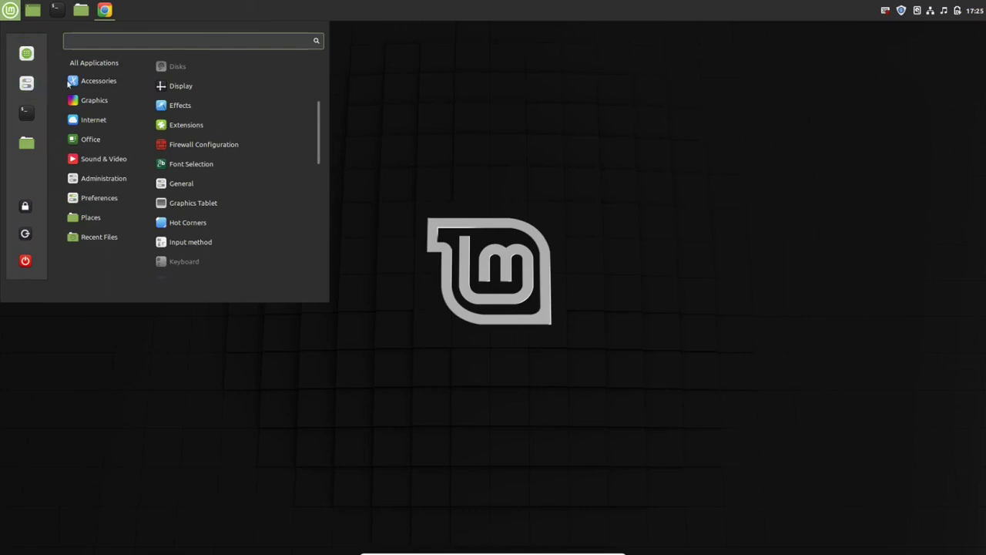
pyautogui.moveTo(106, 202)
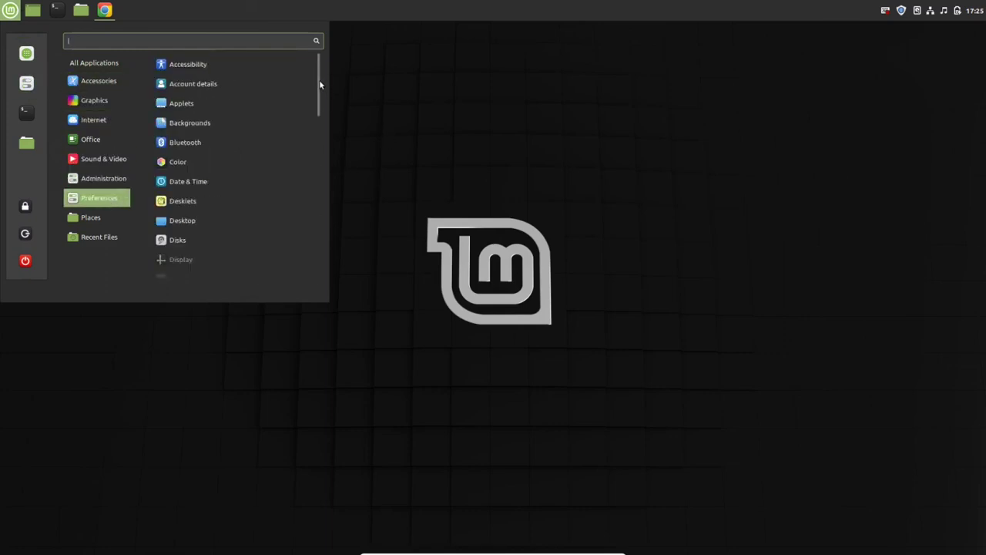
pyautogui.scroll(-2, 316, 84)
pyautogui.moveTo(318, 106); pyautogui.dragTo(324, 235)
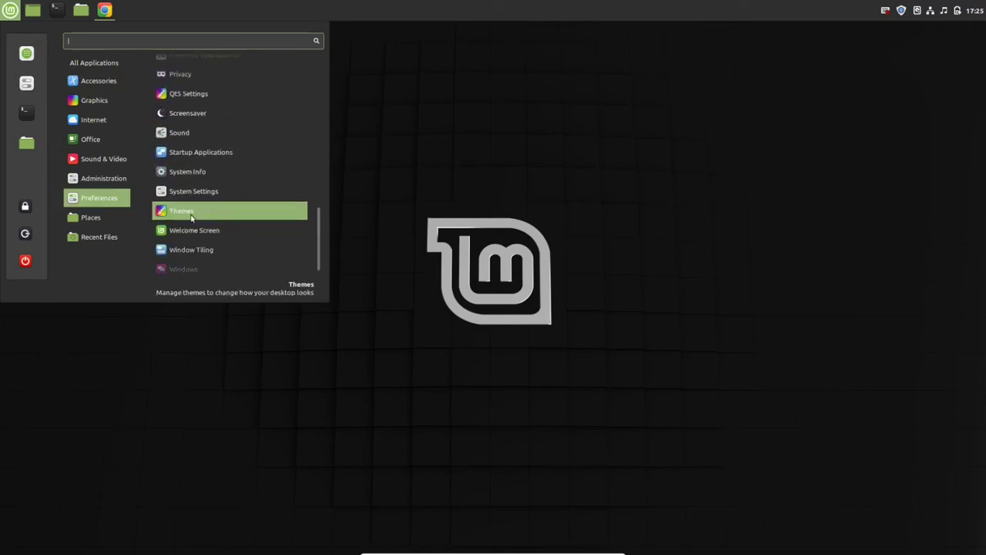
pyautogui.click(190, 217)
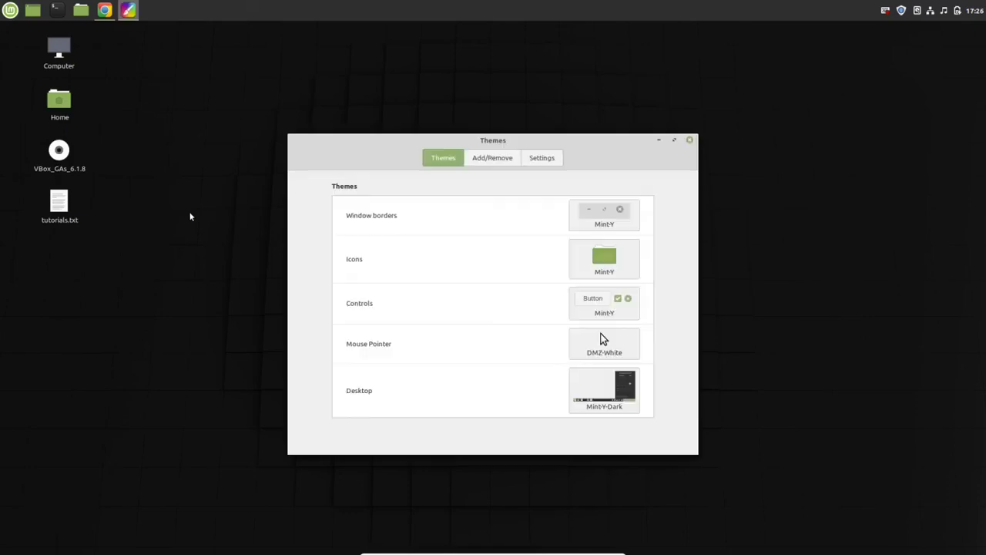
# Compare the Mint-Y-Dark and Mint-Y window borders and settle on Mint-Y-Dark.
pyautogui.click(601, 220)
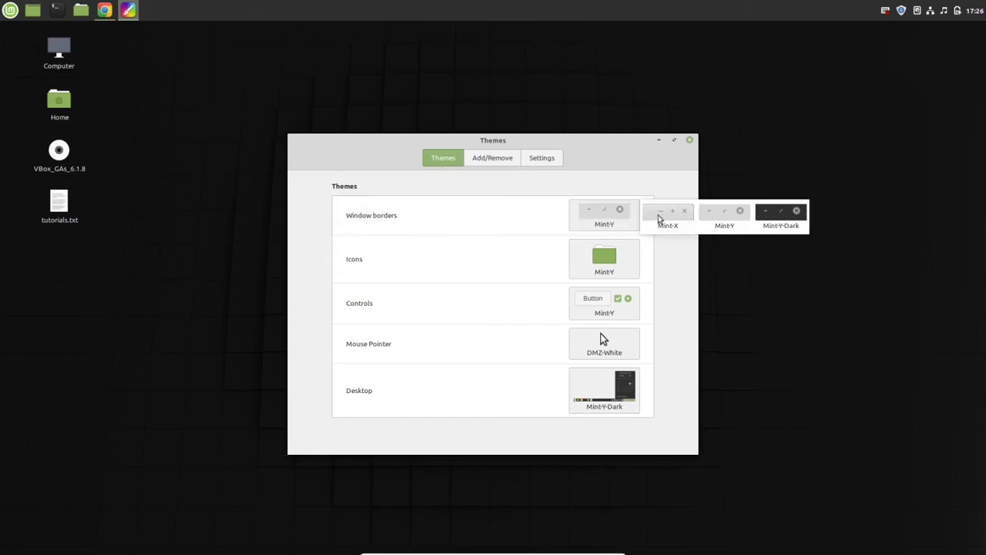
pyautogui.click(778, 214)
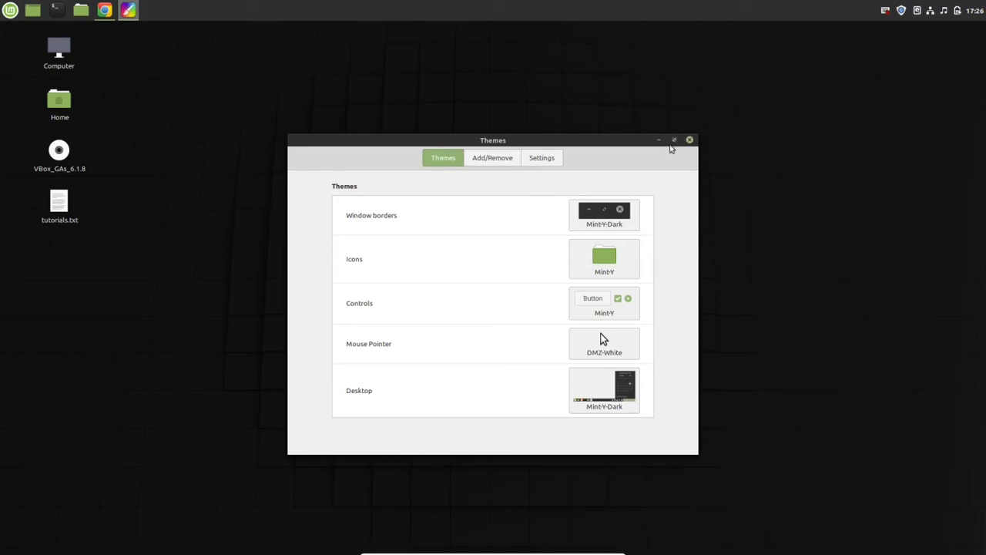
pyautogui.click(617, 218)
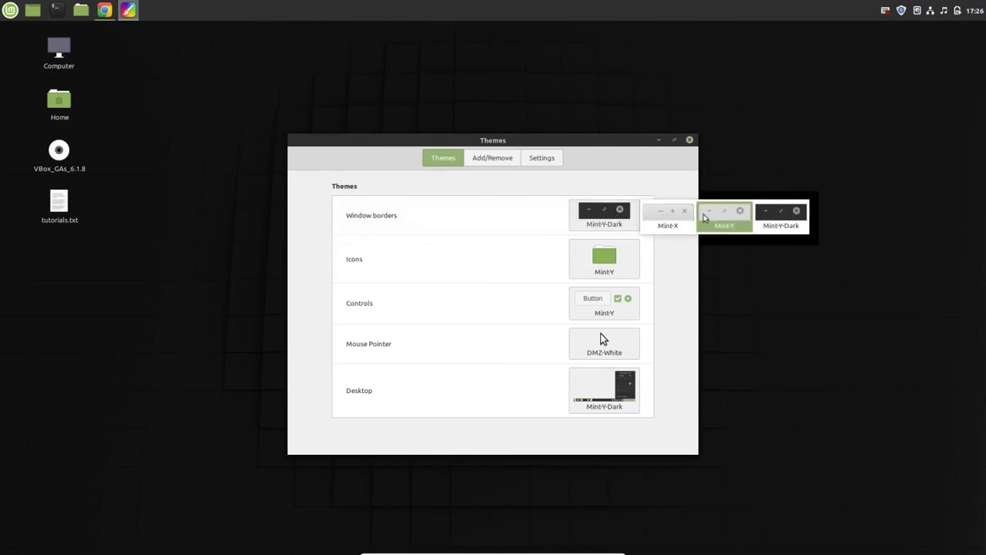
pyautogui.click(713, 216)
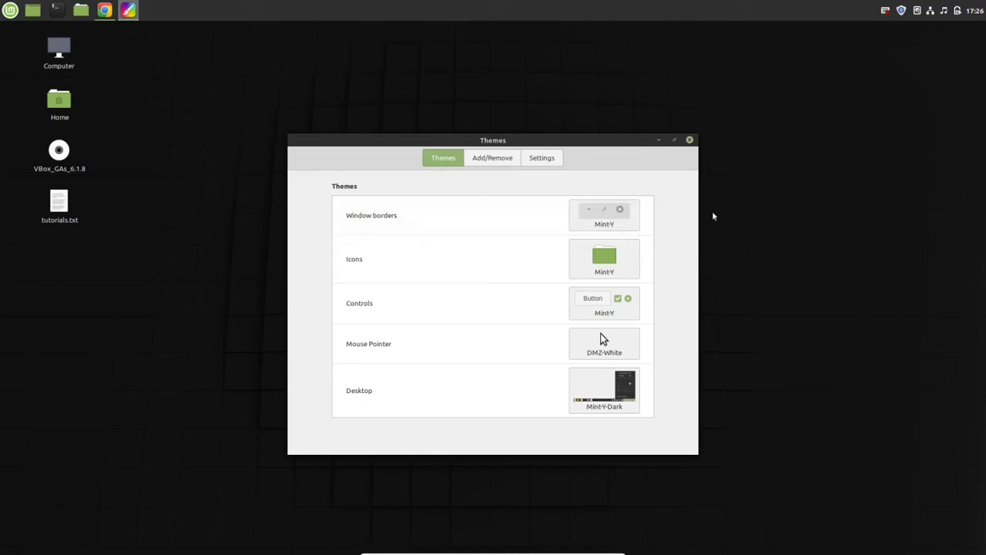
pyautogui.click(619, 214)
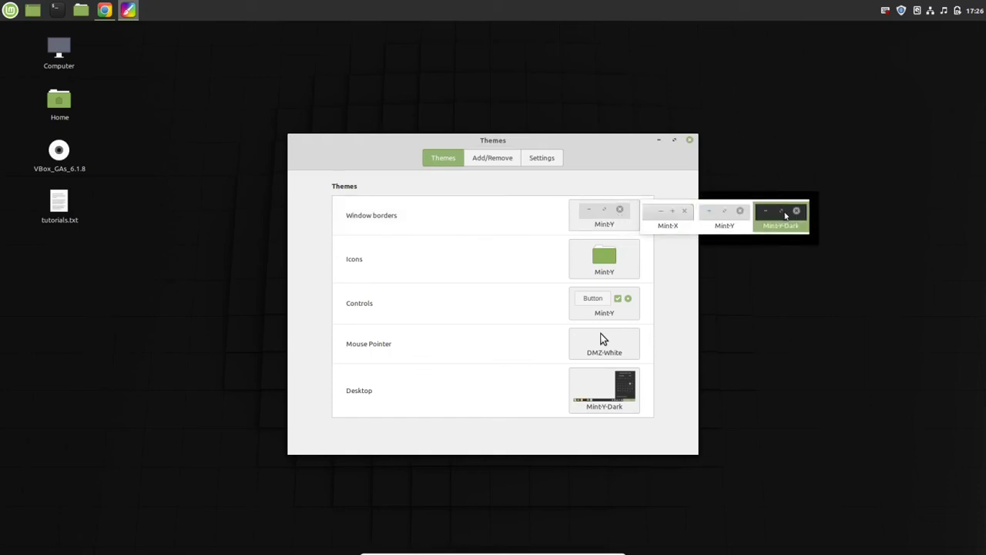
pyautogui.click(785, 216)
# Set the icon theme to Mint-X-Purple and the controls theme to Mint-Y-Dark.
pyautogui.click(614, 257)
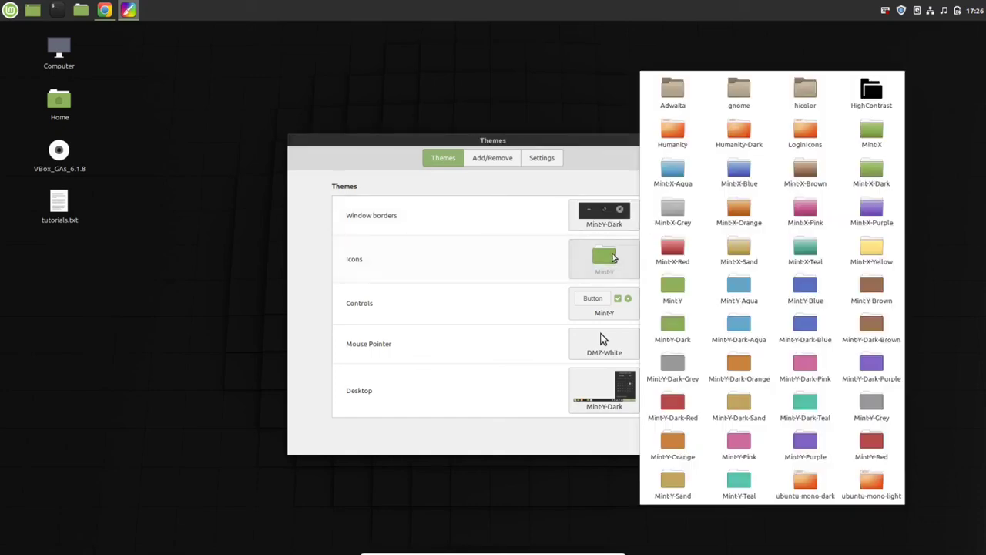
pyautogui.click(881, 213)
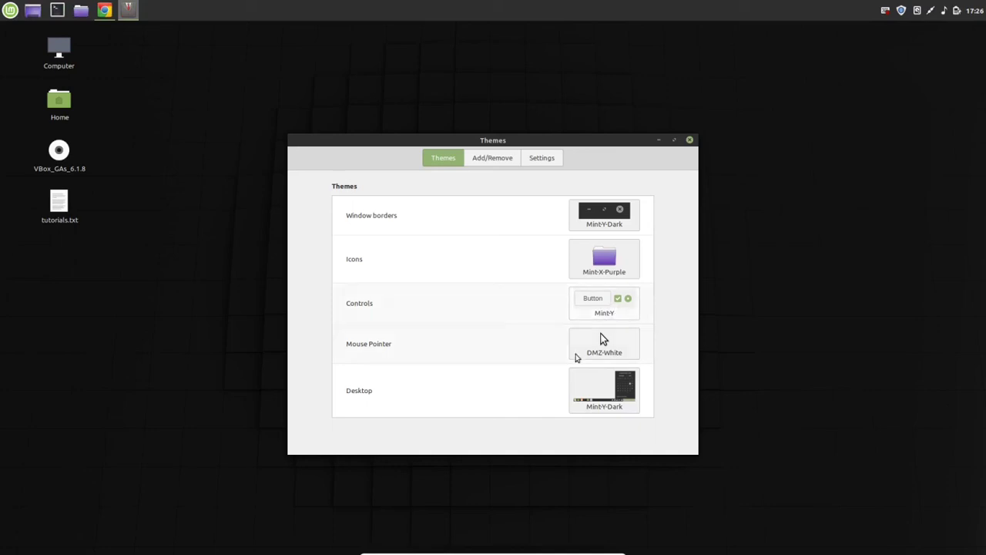
pyautogui.click(618, 307)
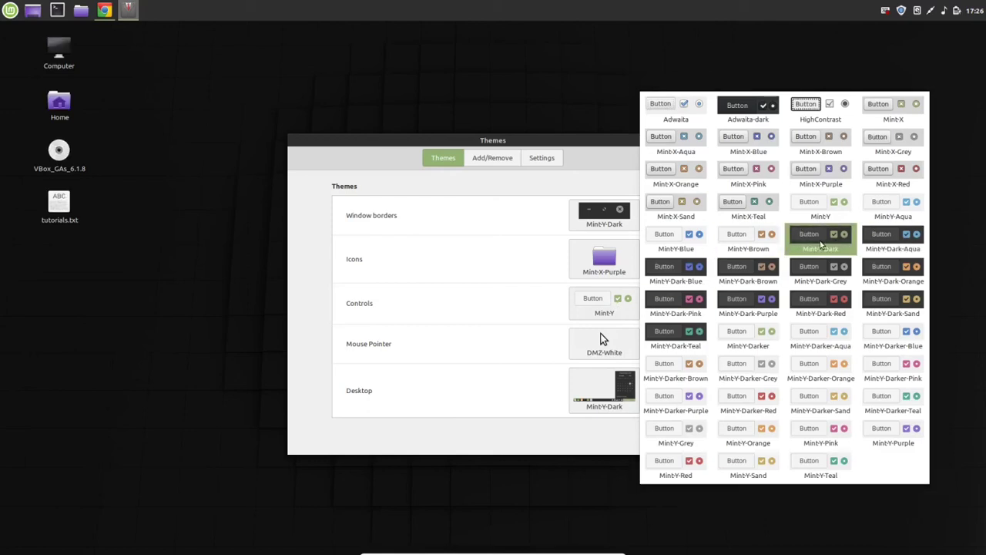
pyautogui.click(821, 245)
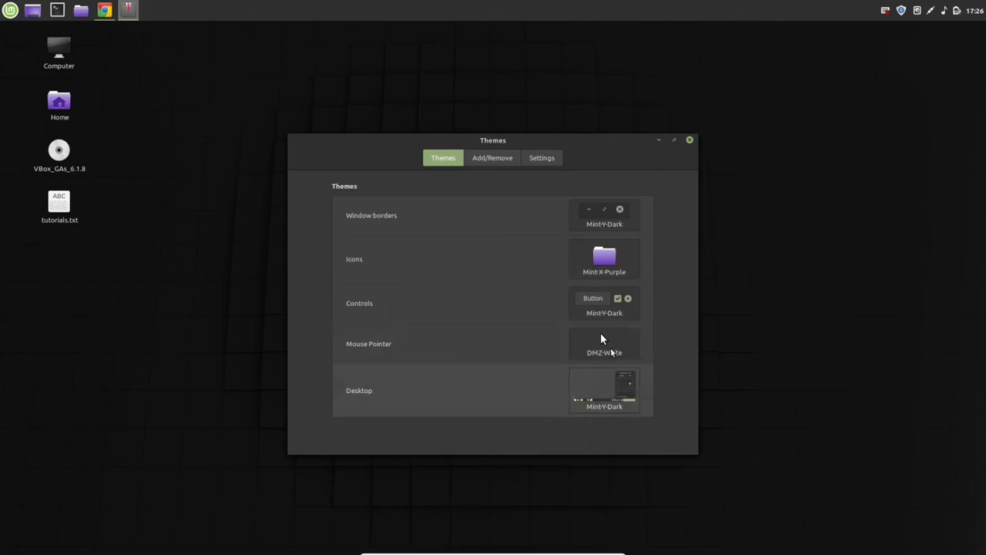
# Set the mouse pointer to DMZ-Black and choose the Linux Mint desktop theme.
pyautogui.click(610, 349)
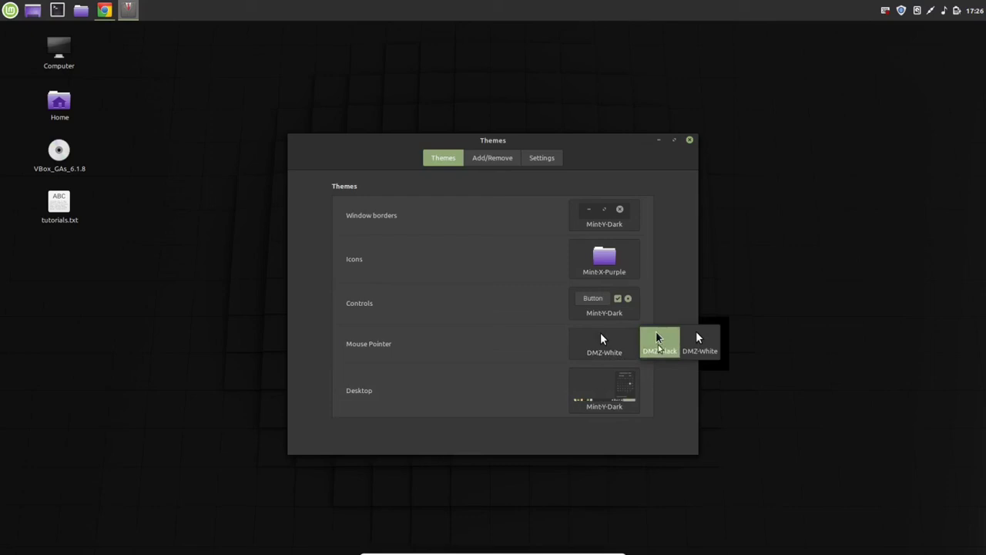
pyautogui.click(659, 346)
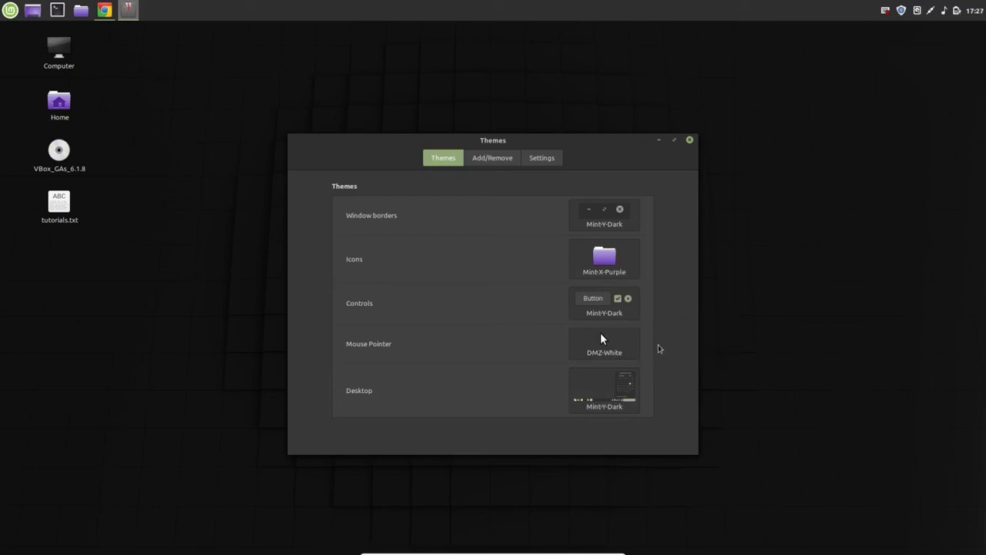
pyautogui.click(611, 394)
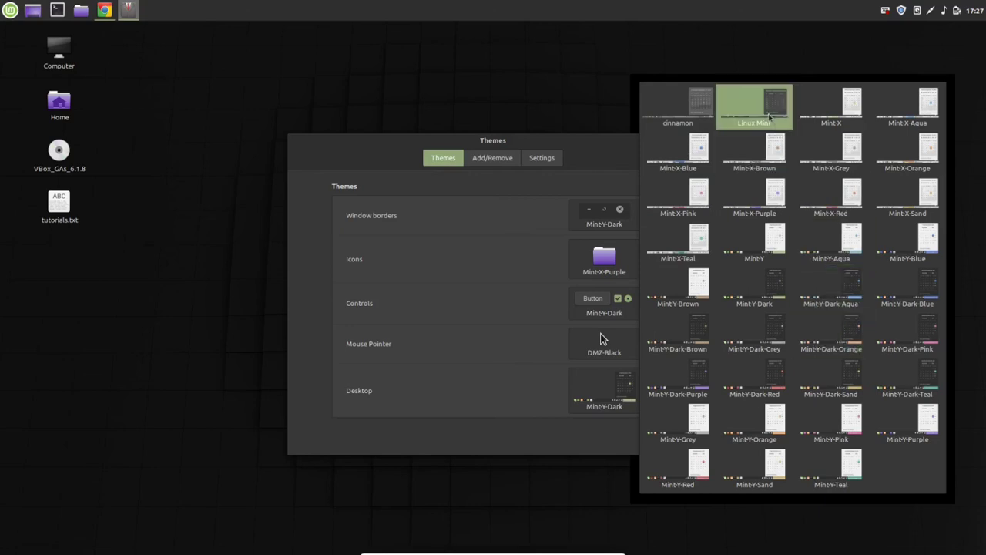
pyautogui.click(769, 117)
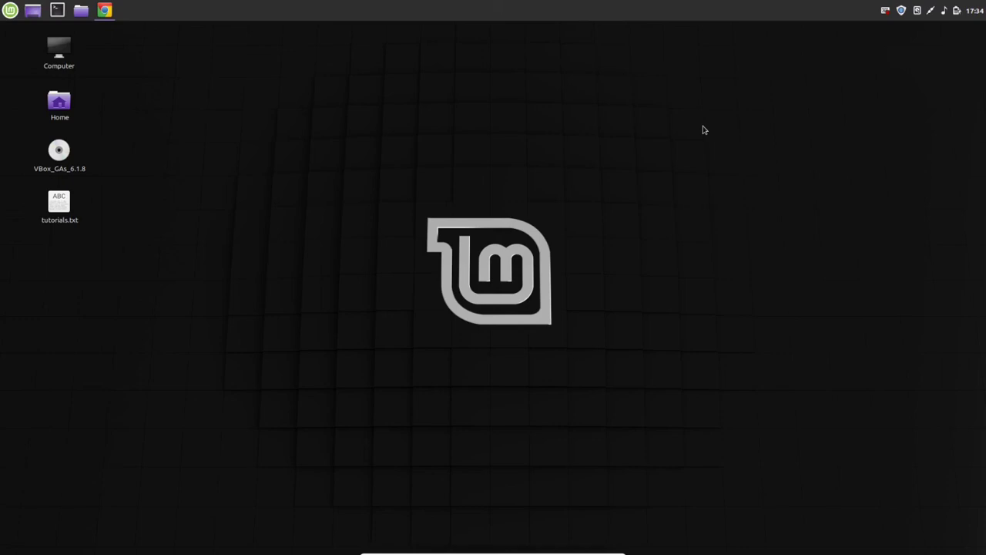
# Find and launch Redshift, and turn on its Autostart option.
pyautogui.click(5, 7)
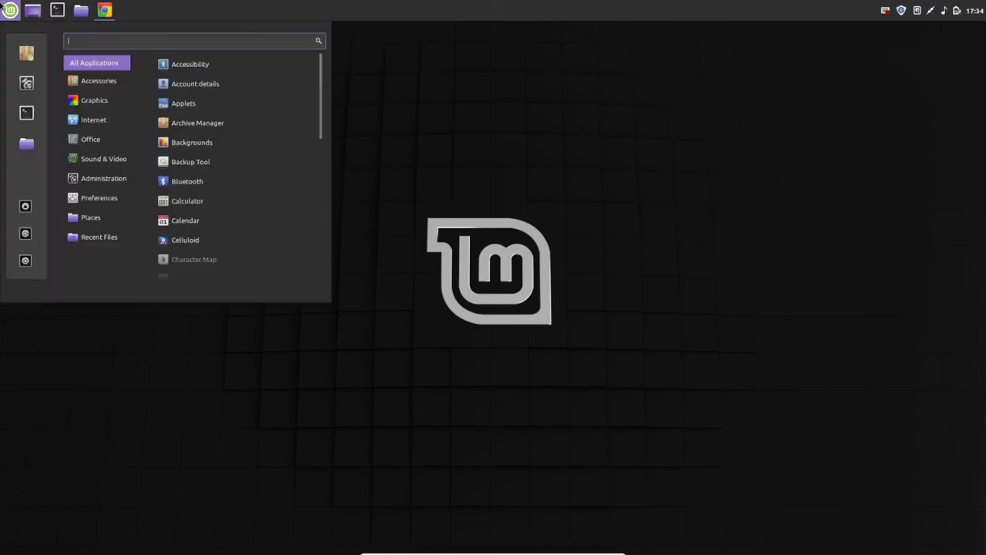
pyautogui.write('red')
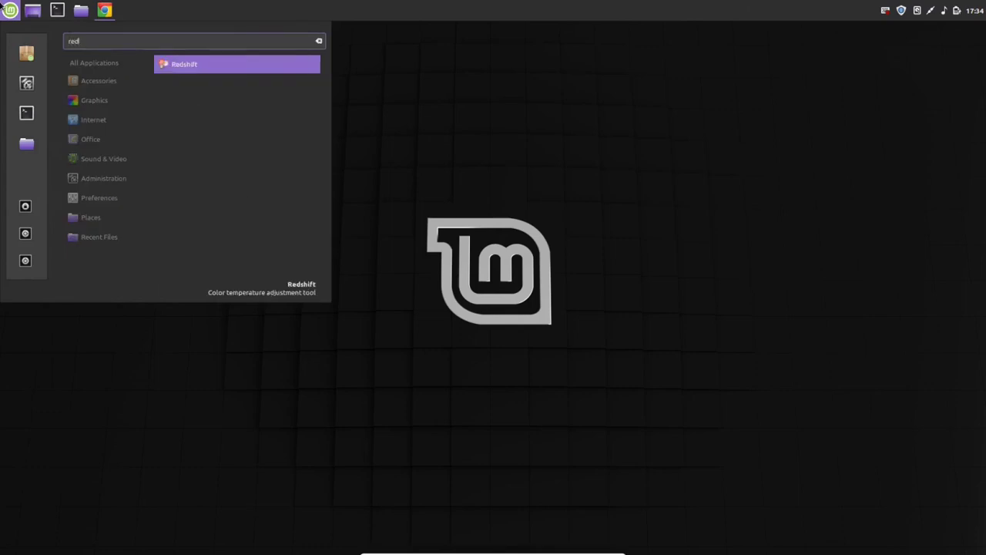
pyautogui.click(176, 63)
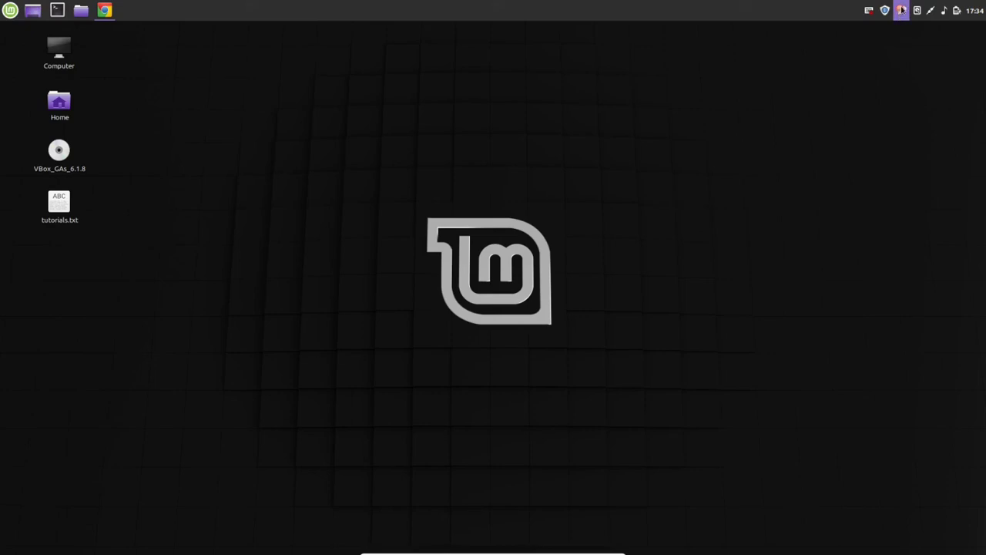
pyautogui.rightClick(901, 14)
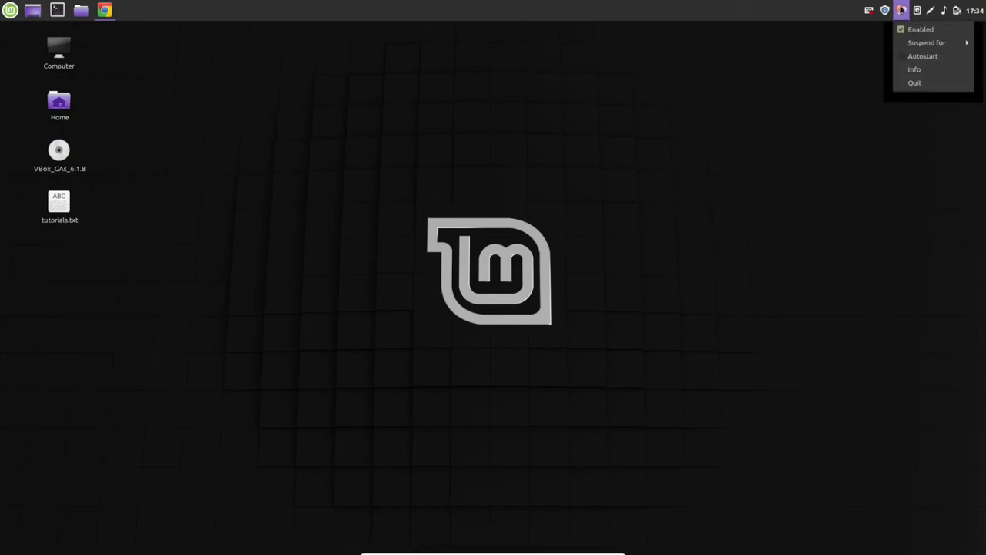
pyautogui.click(904, 59)
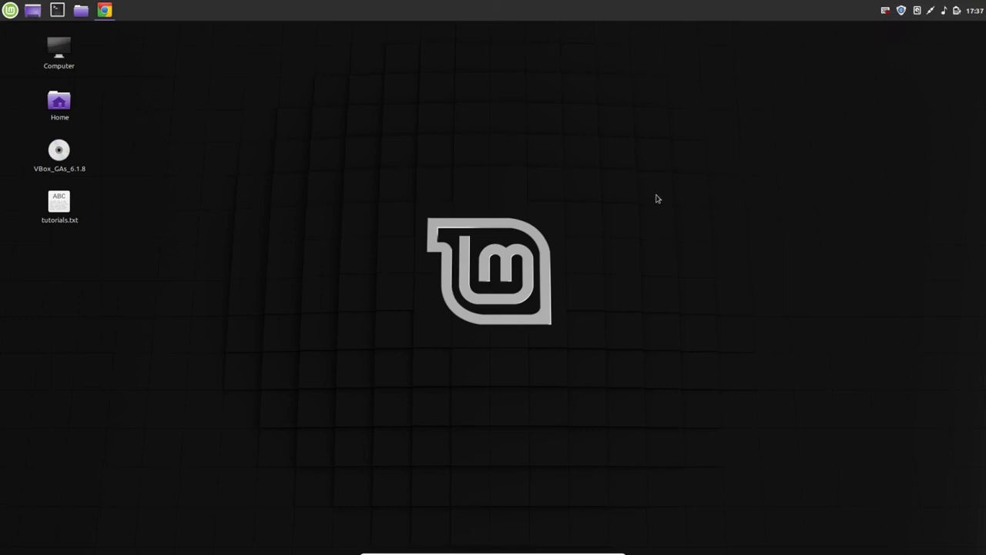
# Configure the Power Manager applet to show percentage and time remaining, and close its settings.
pyautogui.rightClick(956, 11)
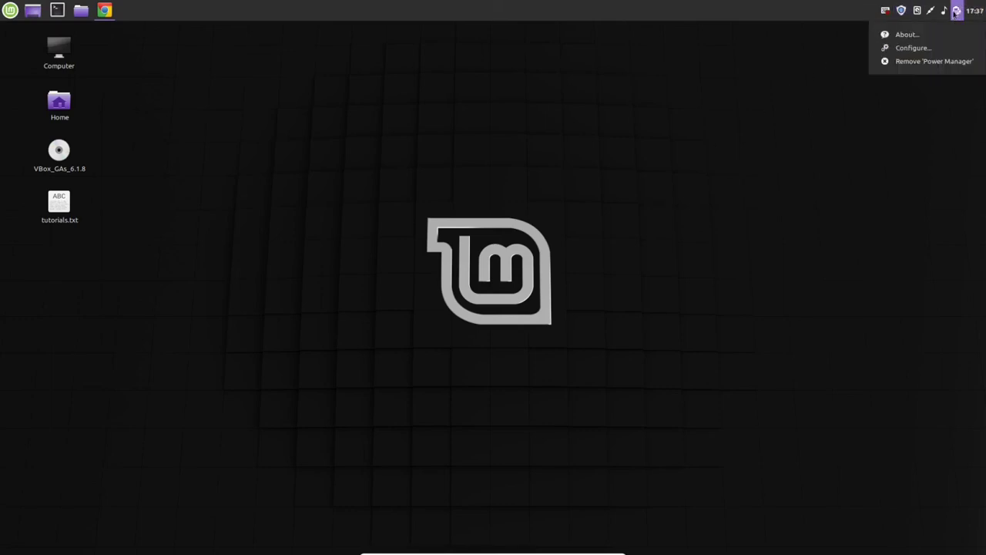
pyautogui.click(926, 49)
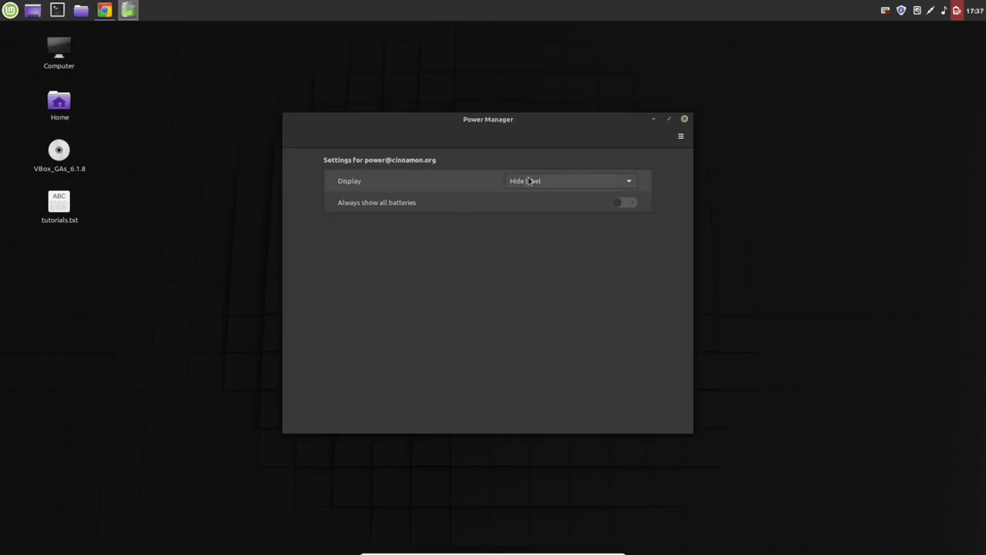
pyautogui.click(528, 180)
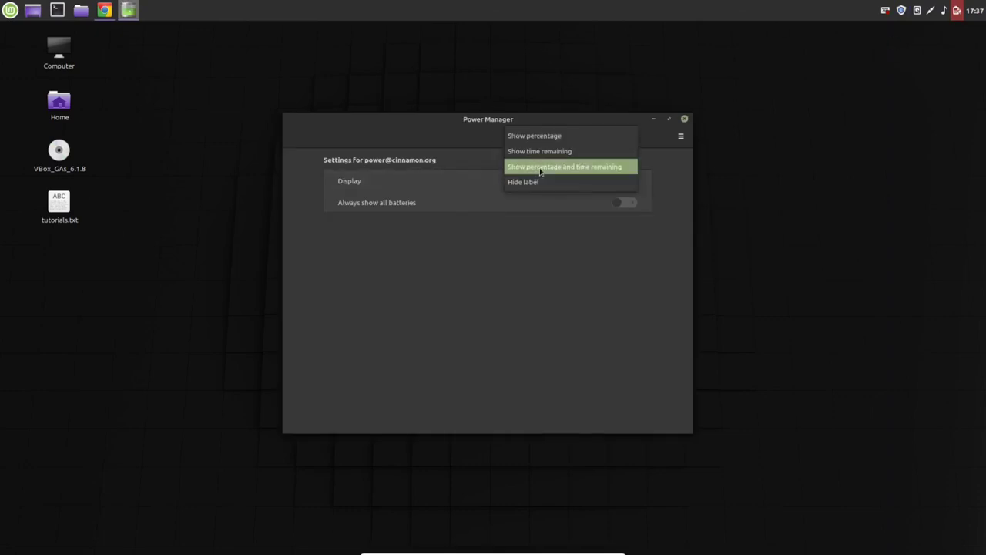
pyautogui.click(539, 168)
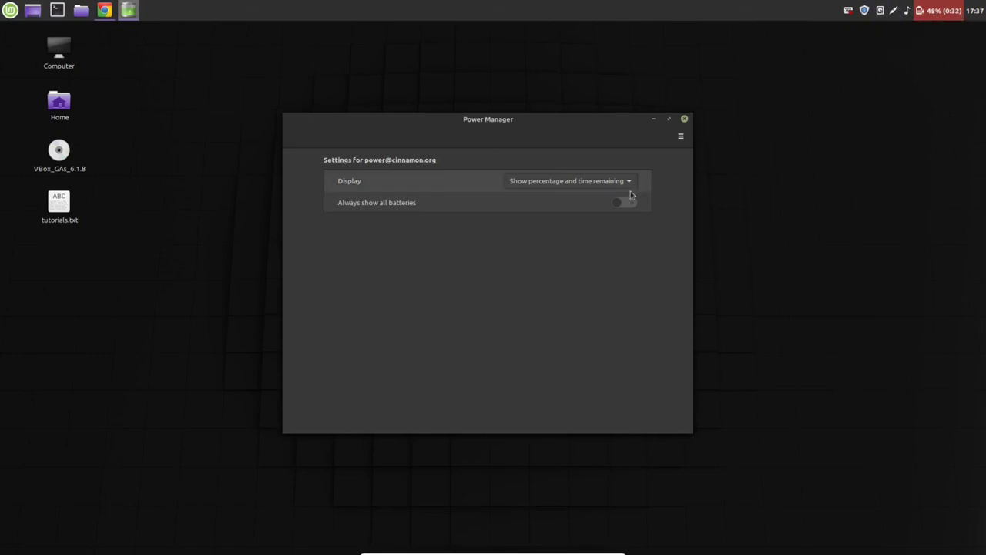
pyautogui.click(684, 119)
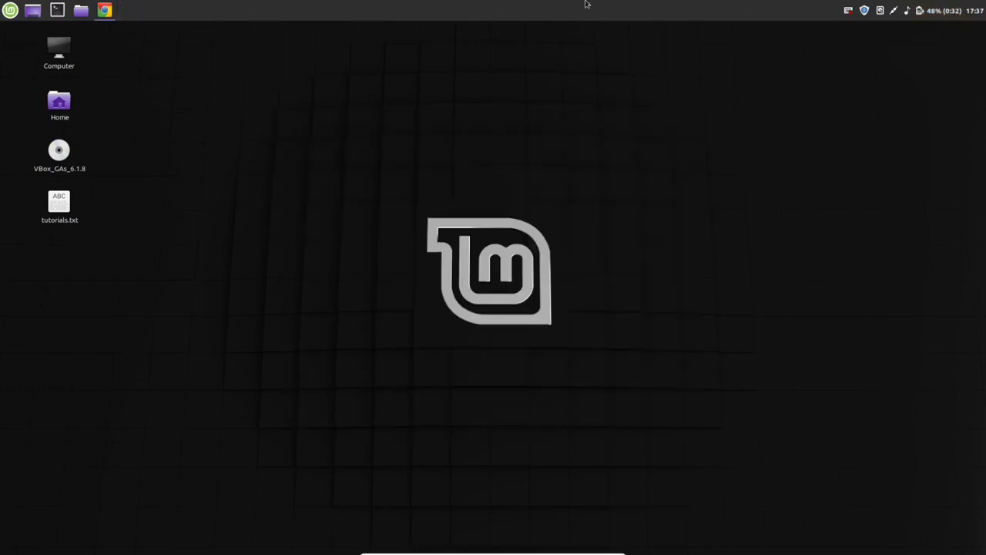
# View the sound applet's media player and volume controls, and close the applet.
pyautogui.click(905, 12)
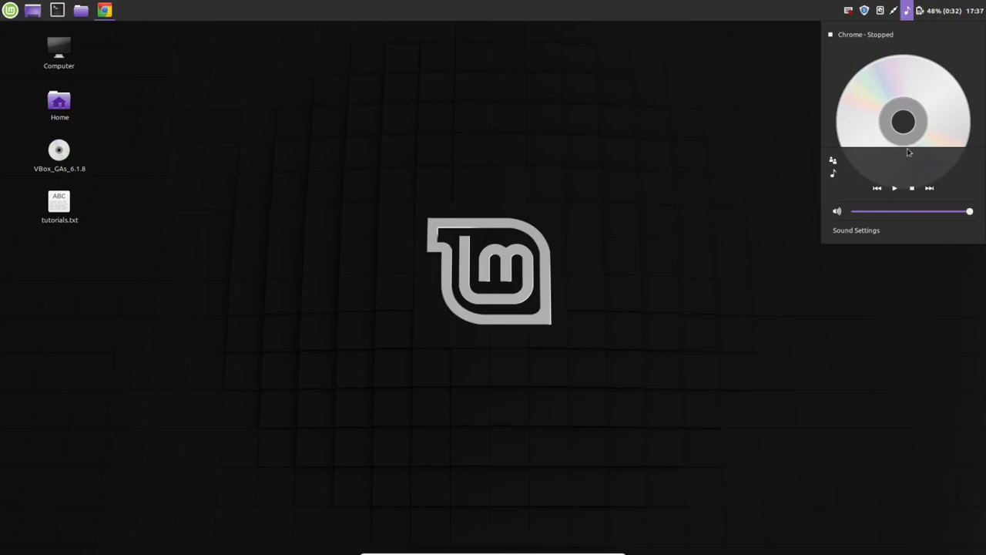
pyautogui.moveTo(884, 216)
pyautogui.click(621, 168)
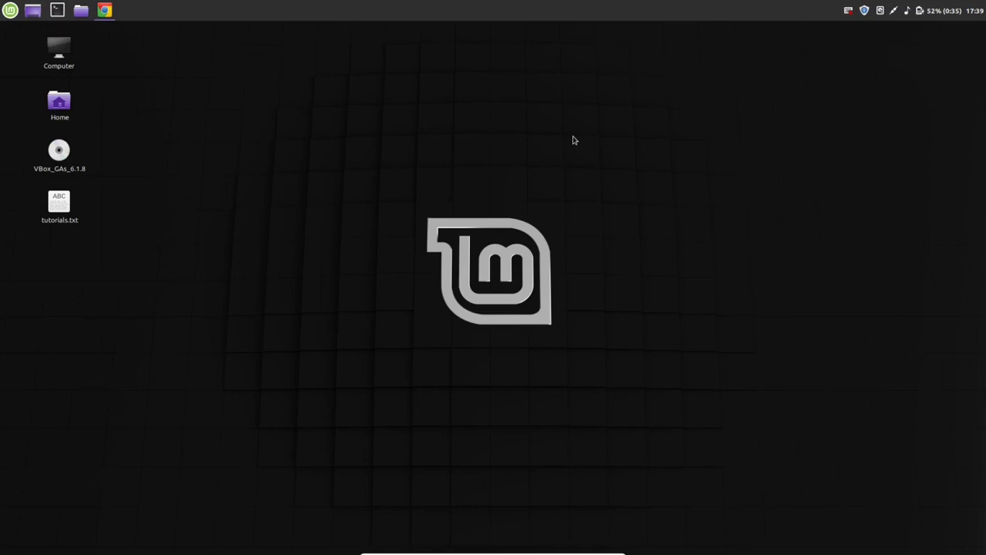
# Find and launch Firewall Configuration, and authenticate with the account password.
pyautogui.click(17, 12)
pyautogui.write('fire')
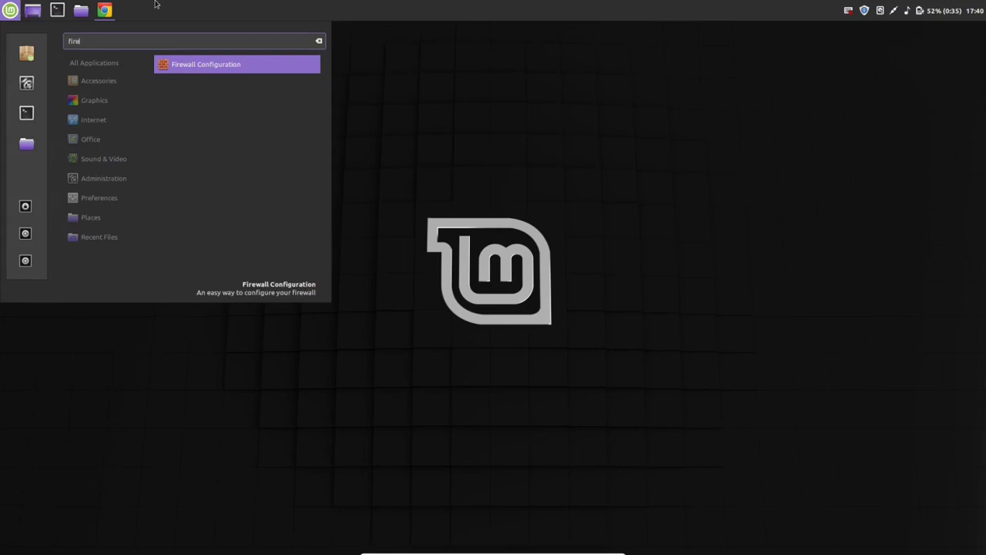
pyautogui.click(228, 64)
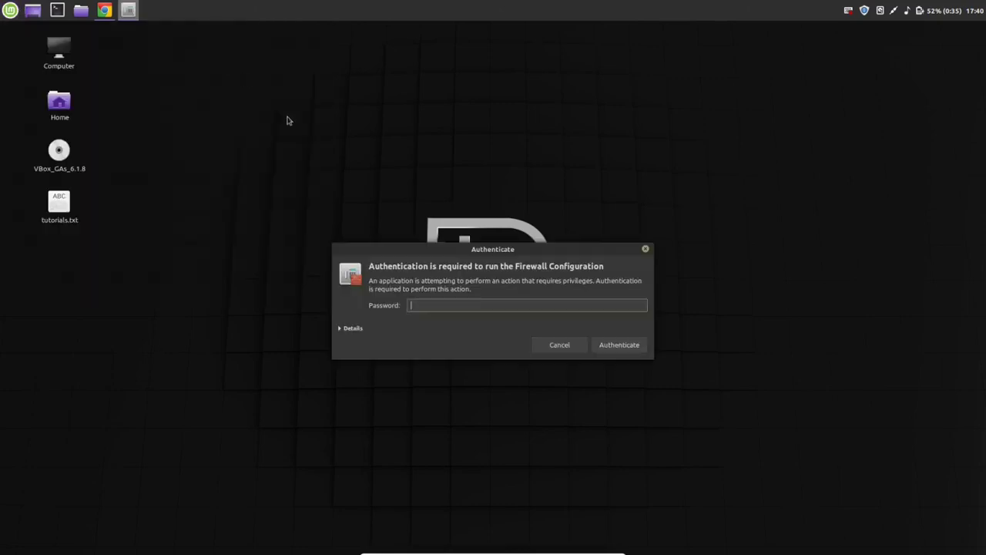
pyautogui.write('•••••••••')
pyautogui.press('Return')
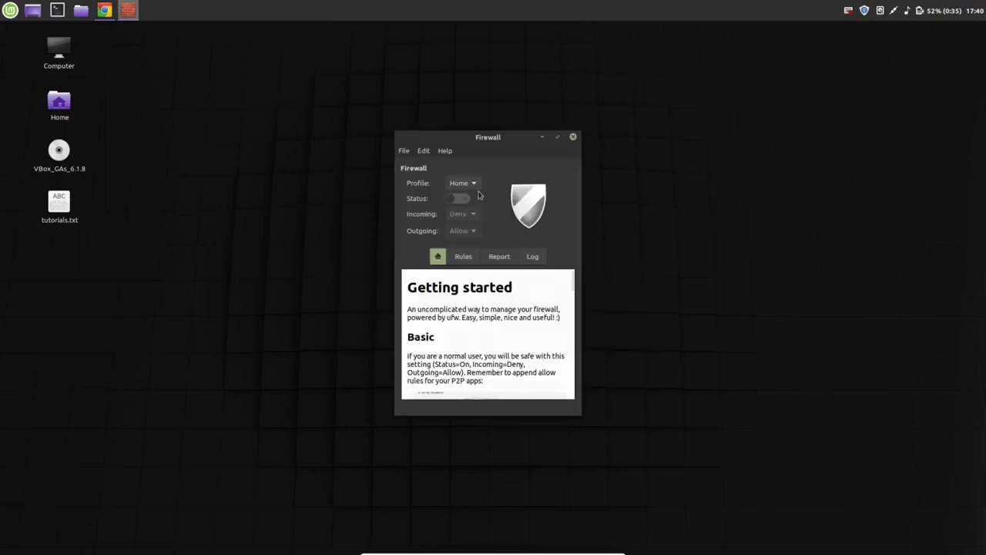
# View the available firewall profiles without changing the selection, and close the Firewall window.
pyautogui.click(475, 183)
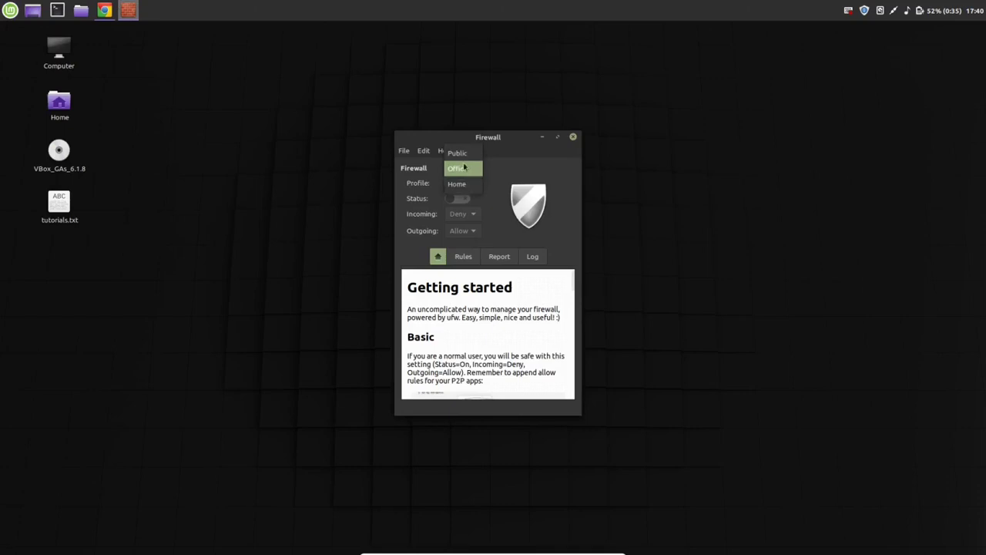
pyautogui.press('Escape')
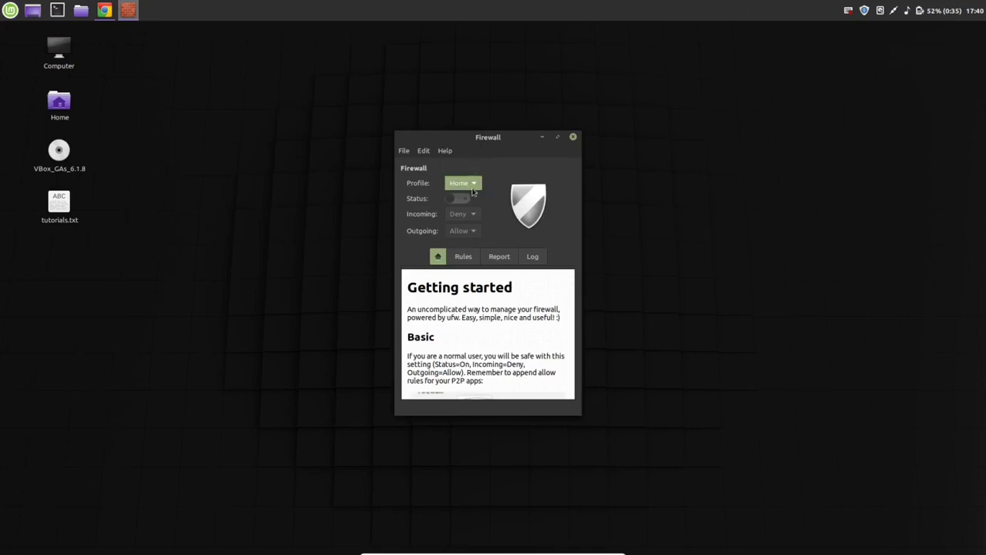
pyautogui.click(572, 136)
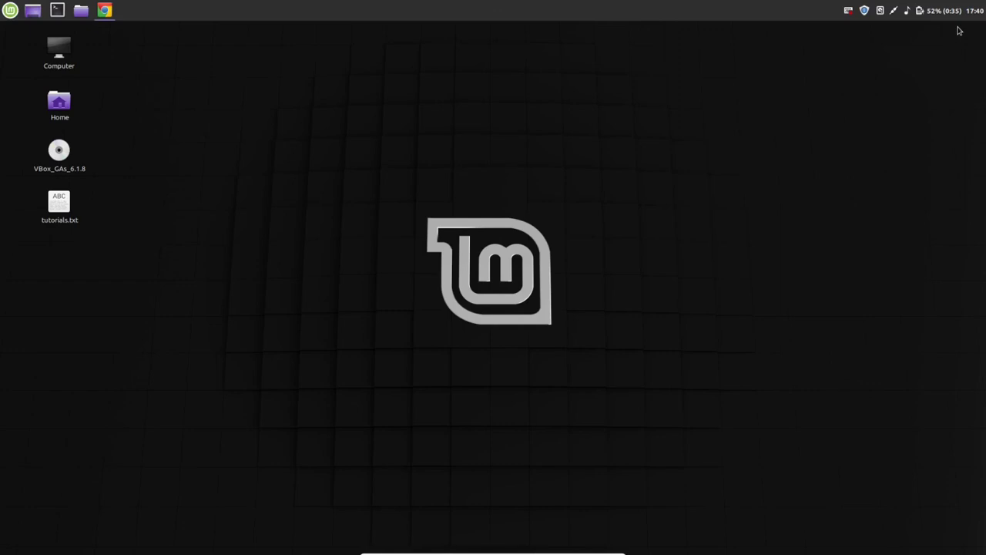